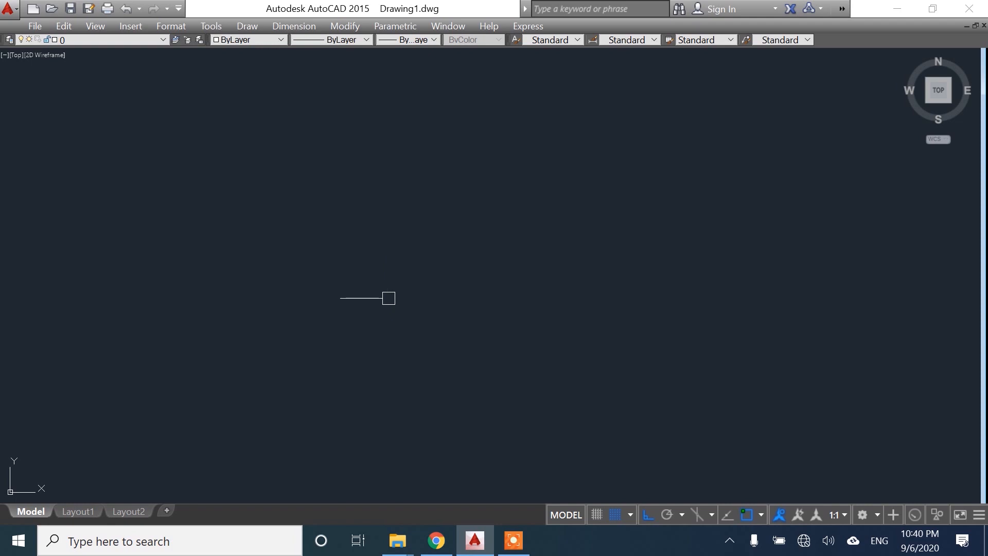
- Draw a stepped multiline of nine alternating horizontal and vertical segments across the middle of the drawing, ending with a horizontal run
{"action": "left_click", "coordinate": [249, 25]}
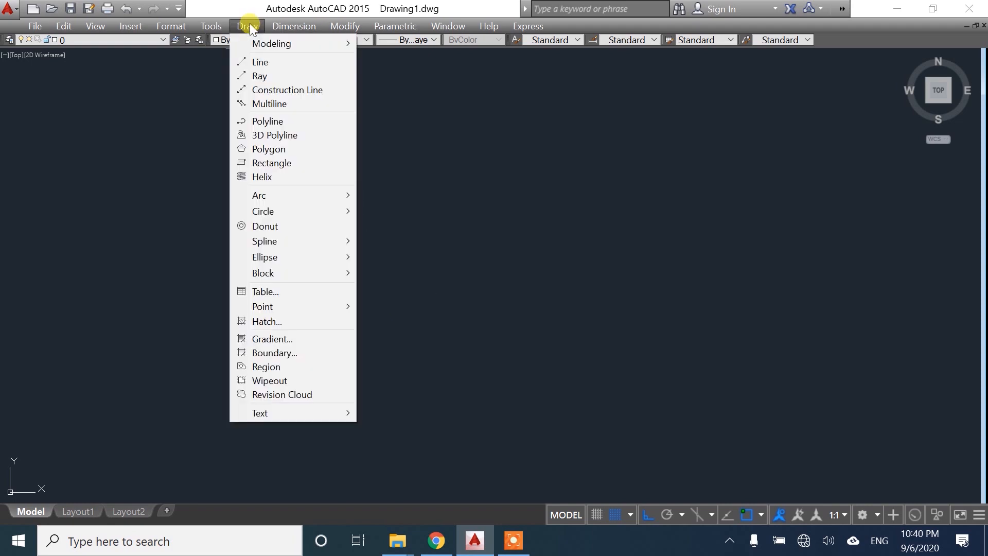
{"action": "left_click", "coordinate": [260, 105]}
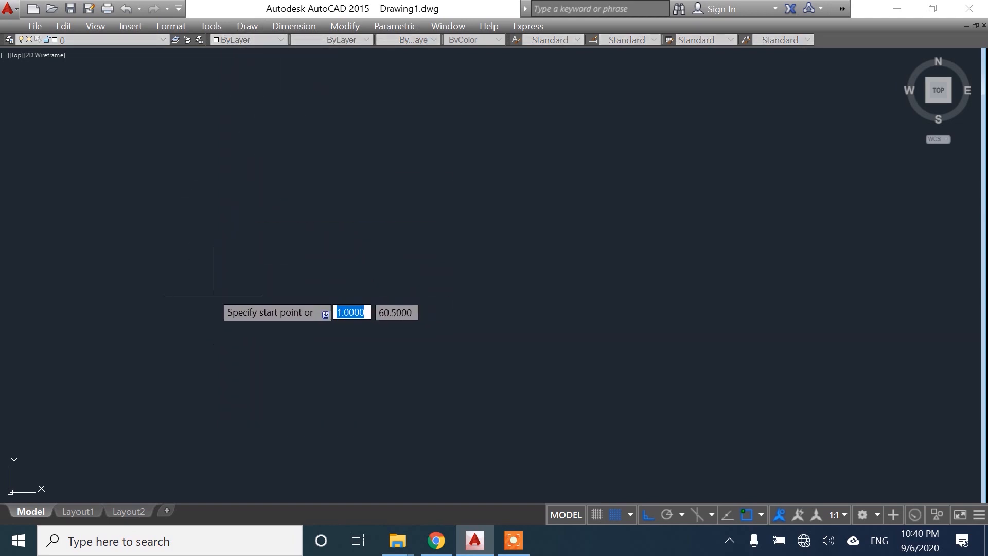
{"action": "left_click", "coordinate": [196, 286]}
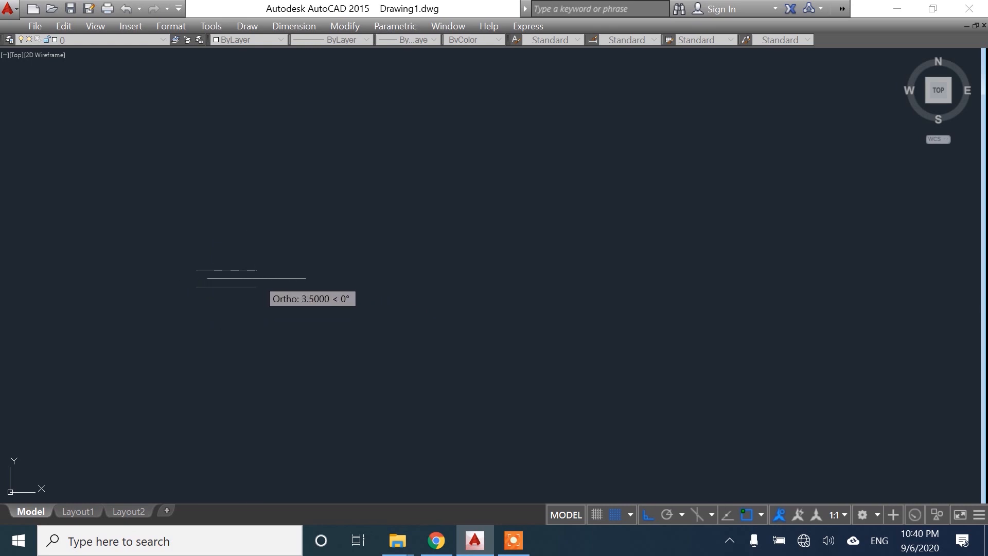
{"action": "left_click", "coordinate": [266, 278]}
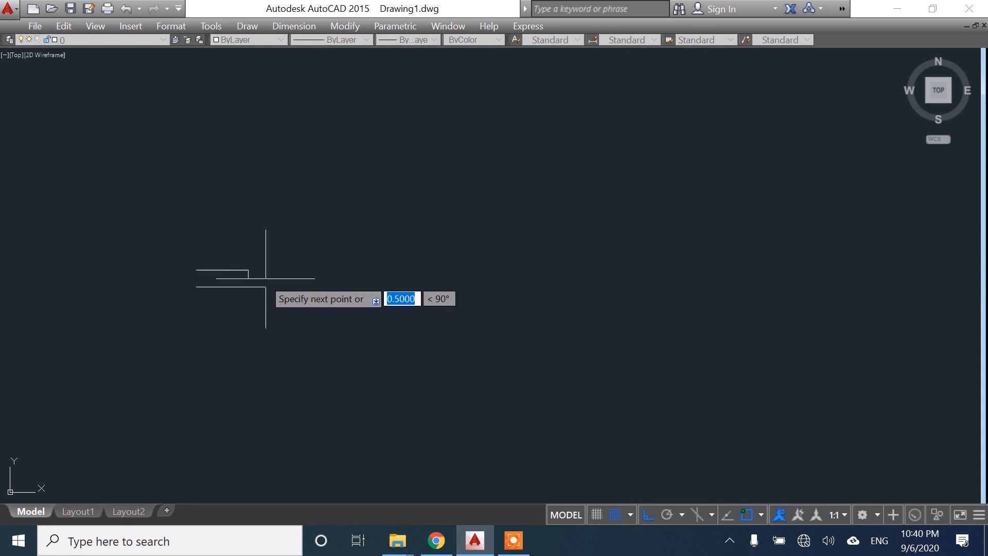
{"action": "left_click", "coordinate": [257, 201]}
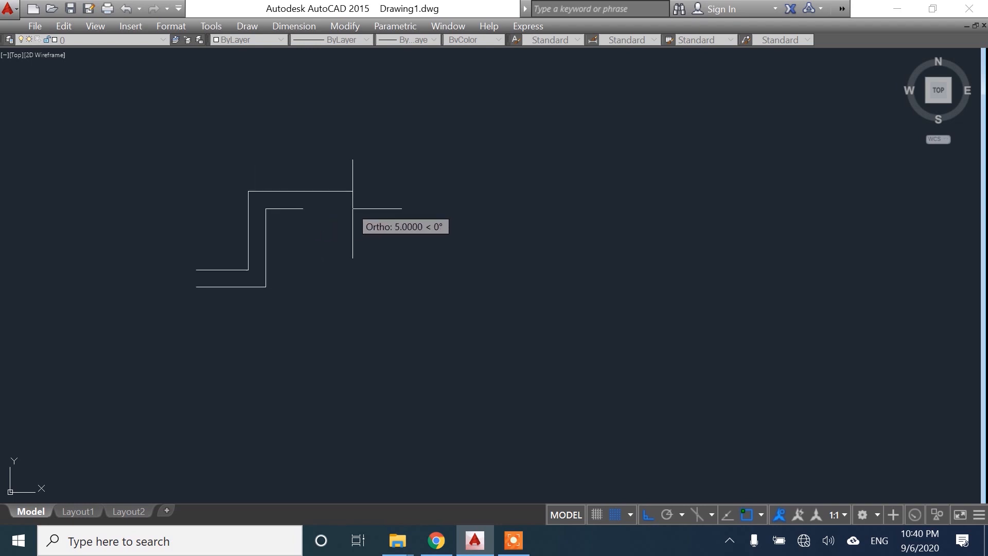
{"action": "left_click", "coordinate": [362, 201]}
{"action": "left_click", "coordinate": [362, 339]}
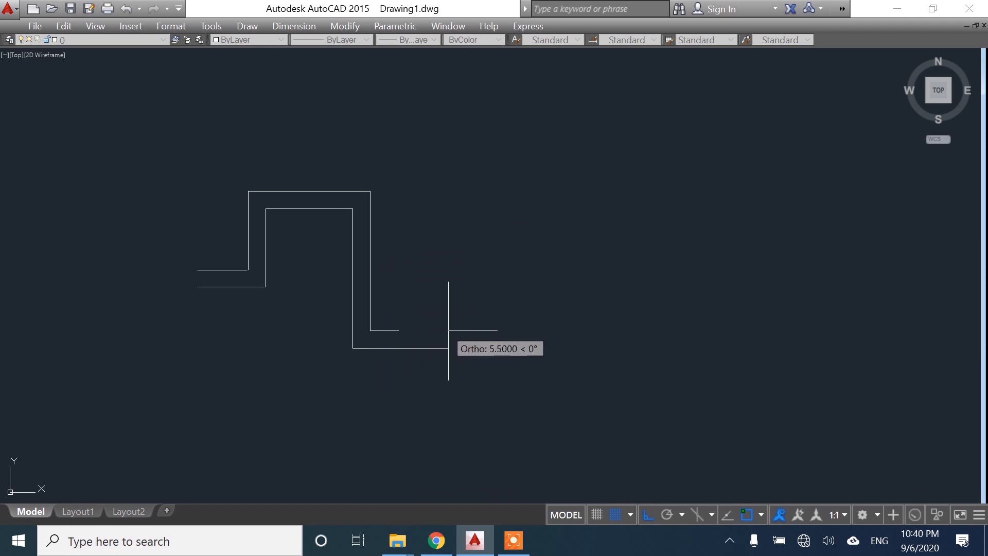
{"action": "left_click", "coordinate": [440, 330]}
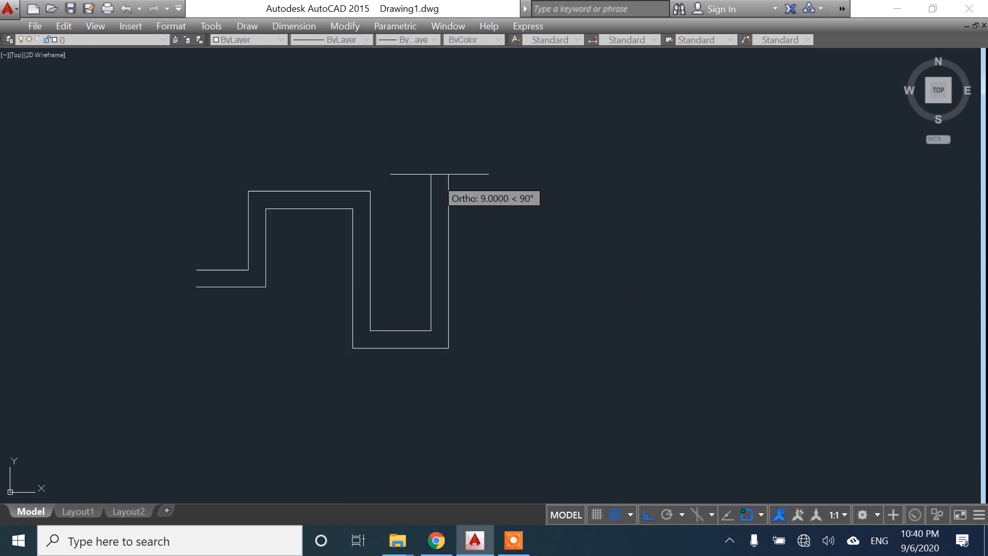
{"action": "left_click", "coordinate": [441, 165]}
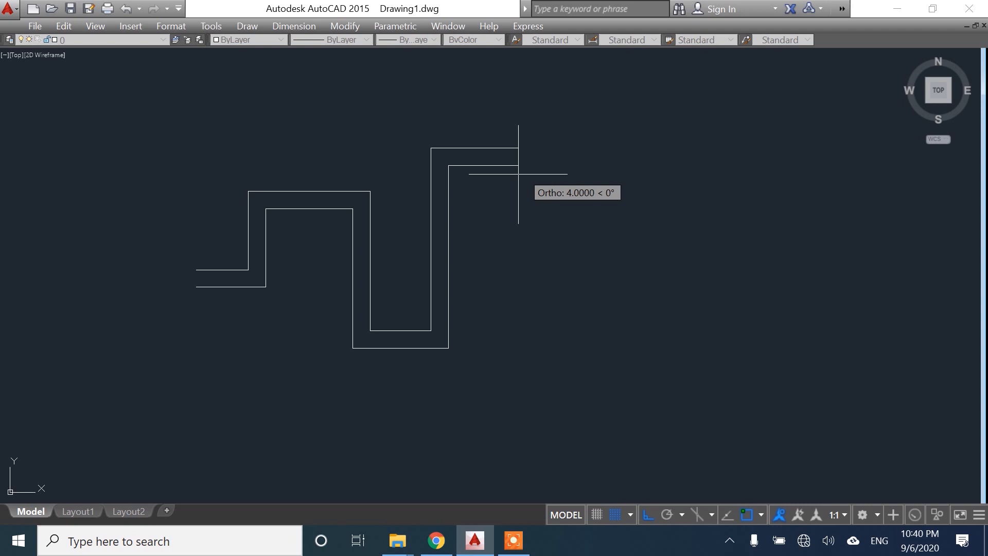
{"action": "left_click", "coordinate": [527, 173]}
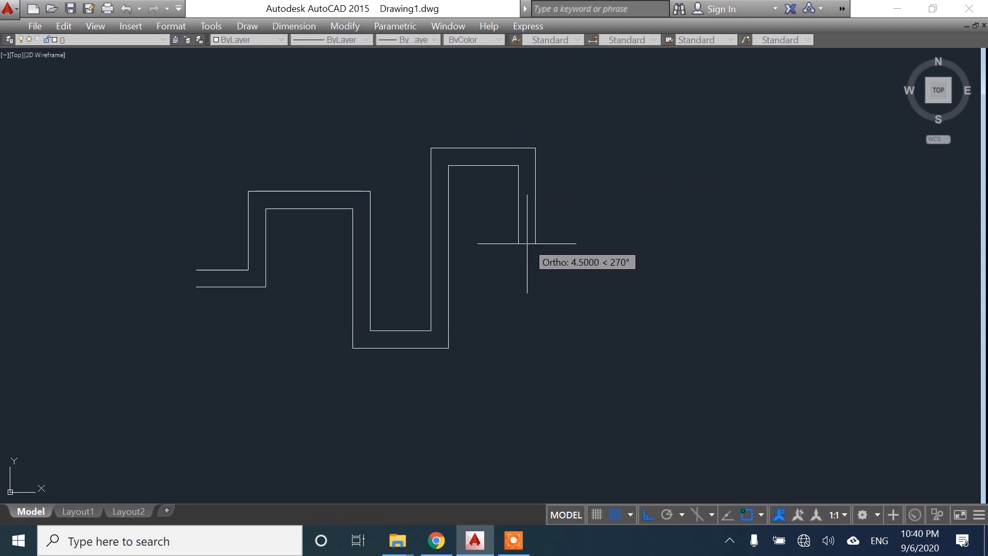
{"action": "left_click", "coordinate": [529, 243]}
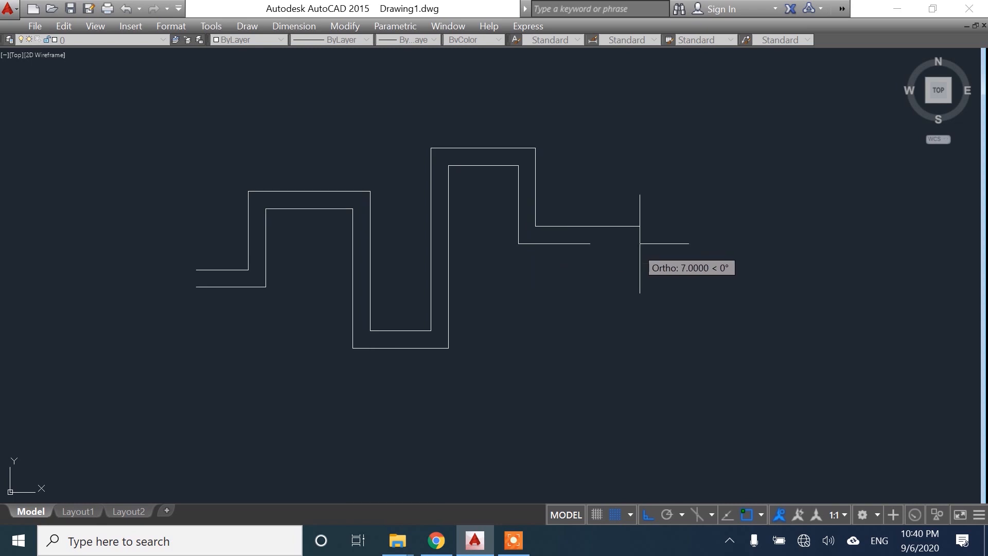
{"action": "left_click", "coordinate": [623, 243]}
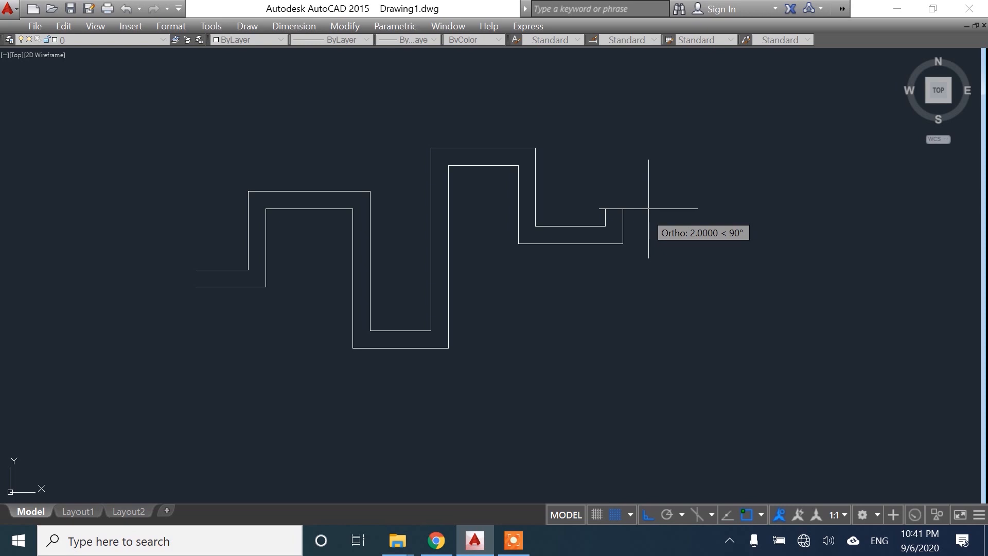
{"action": "key", "text": "Return"}
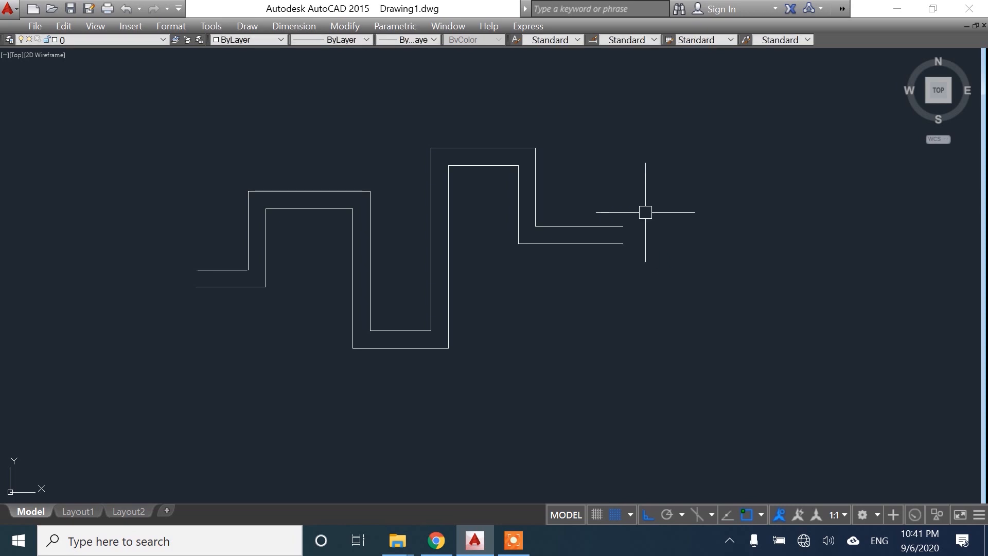
- Delete the stepped multiline from the drawing
{"action": "middle_click_drag", "start_coordinate": [495, 328], "coordinate": [514, 328]}
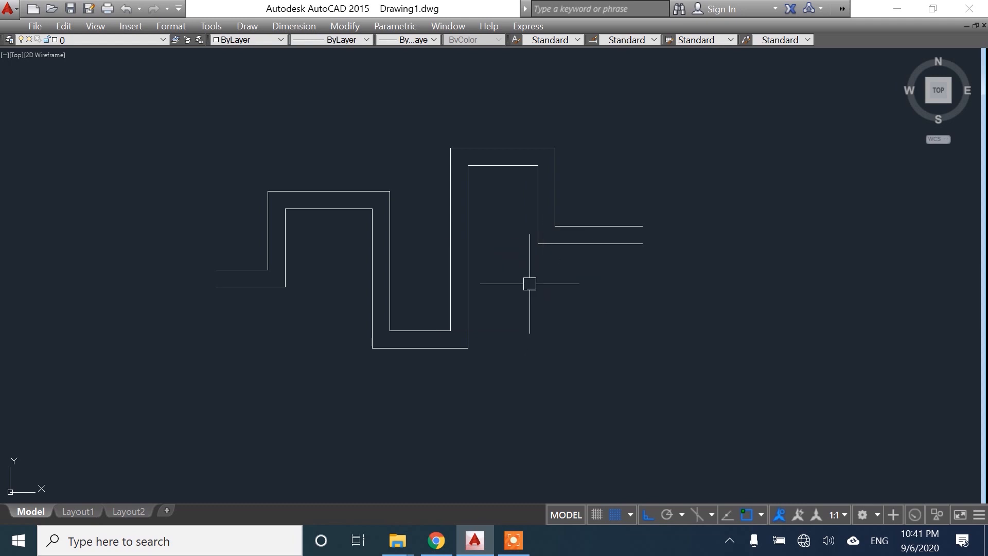
{"action": "left_click", "coordinate": [631, 229]}
{"action": "left_click", "coordinate": [375, 280]}
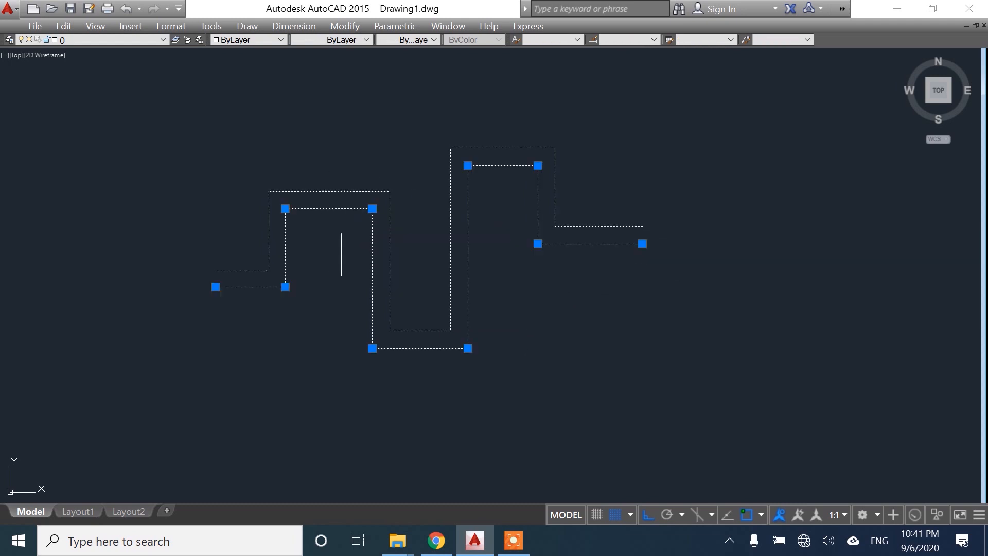
{"action": "key", "text": "Delete"}
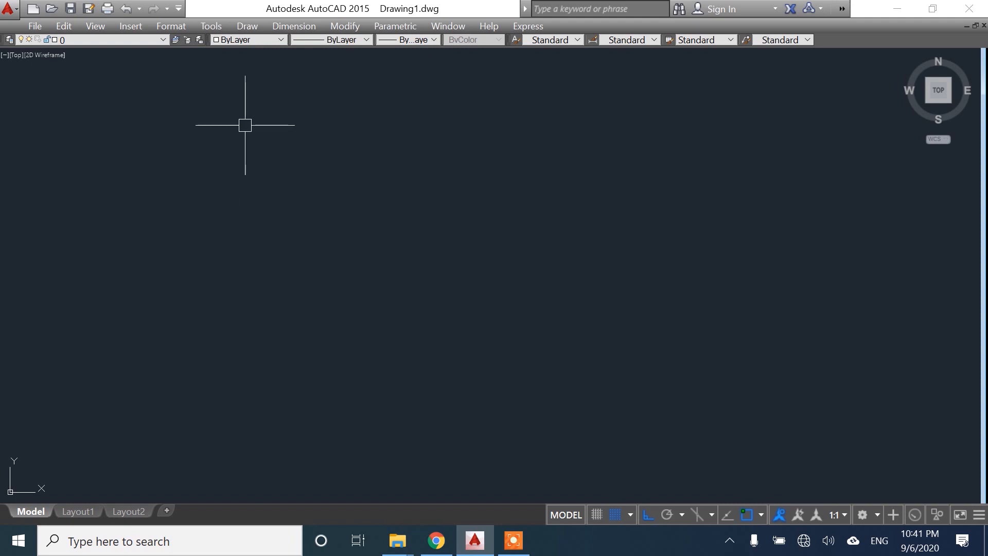
- Start a new multiline with a 10-unit vertical segment going up, forming the left leg of a letter M
{"action": "left_click", "coordinate": [249, 25]}
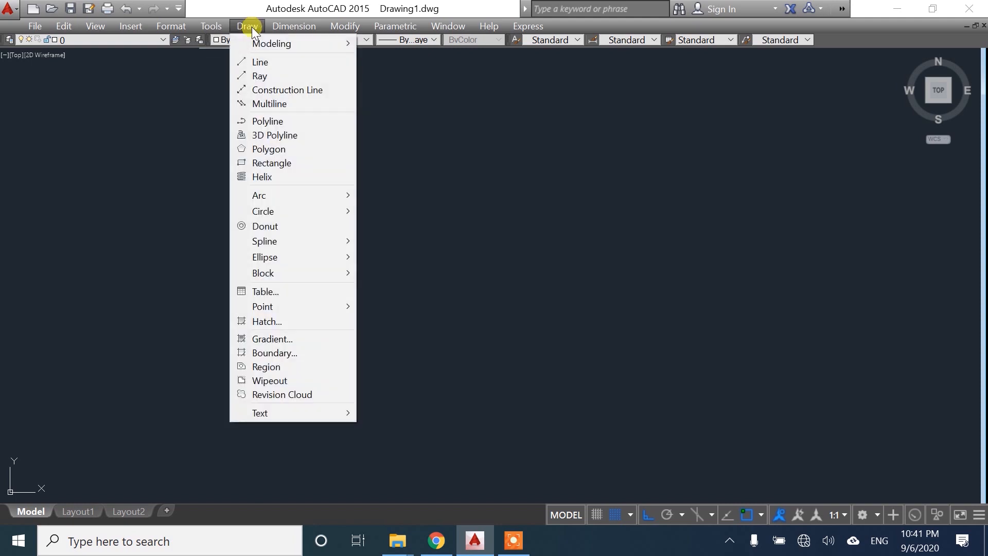
{"action": "left_click", "coordinate": [283, 102]}
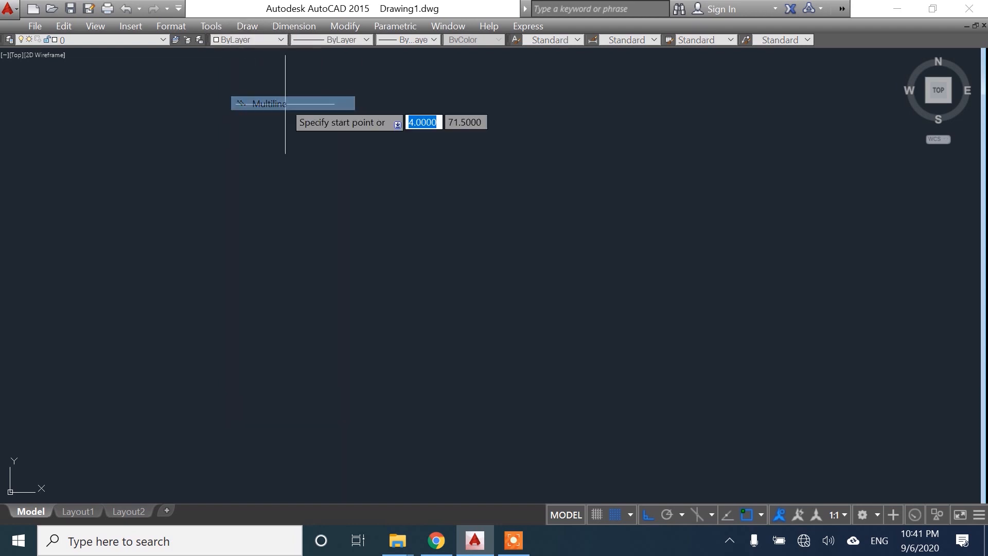
{"action": "left_click", "coordinate": [216, 322]}
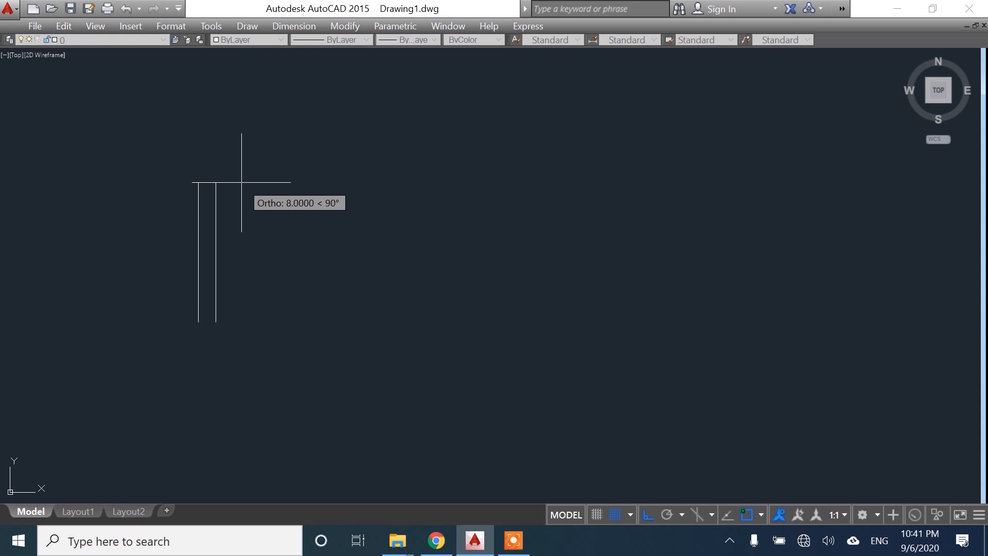
{"action": "type", "text": "10"}
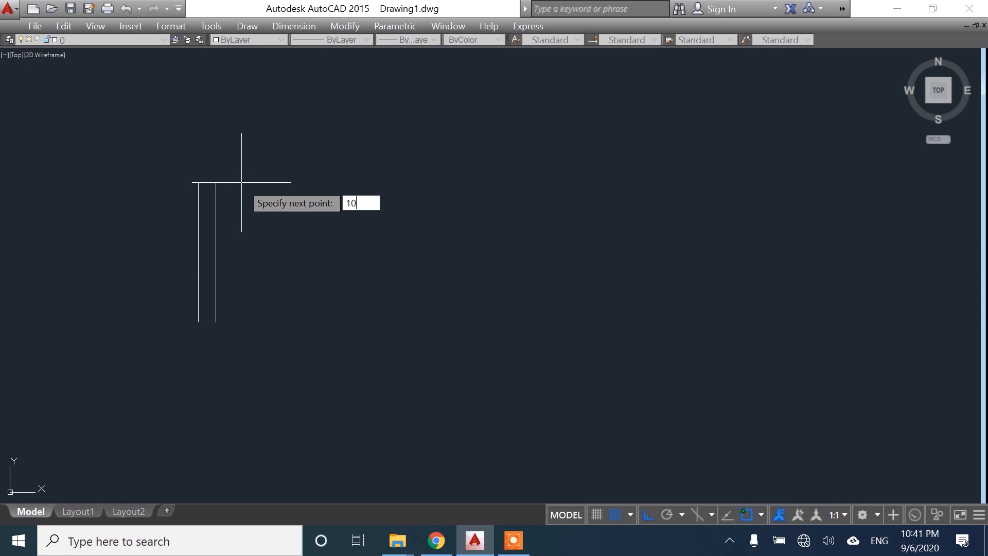
{"action": "key", "text": "Return"}
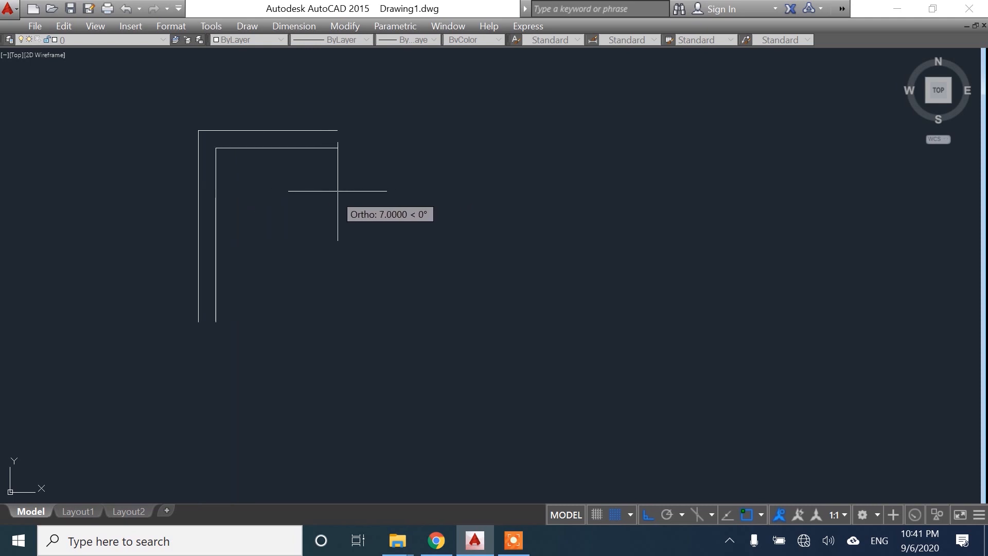
- Add a multiline segment 5 units long at -45° from the top of the left leg
{"action": "type", "text": "5"}
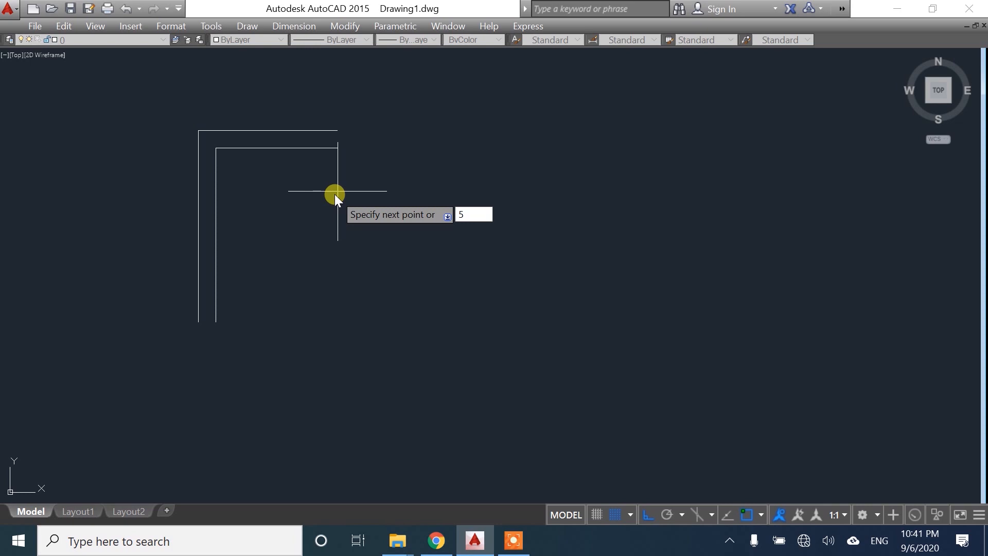
{"action": "key", "text": "Tab"}
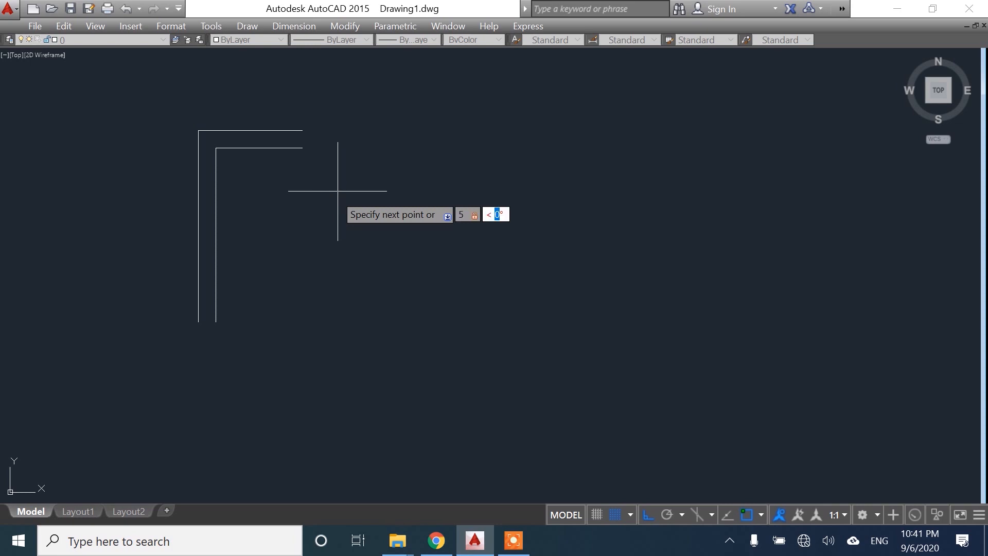
{"action": "type", "text": "45"}
{"action": "key", "text": "BackSpace"}
{"action": "key", "text": "BackSpace"}
{"action": "type", "text": "-45"}
{"action": "key", "text": "Return"}
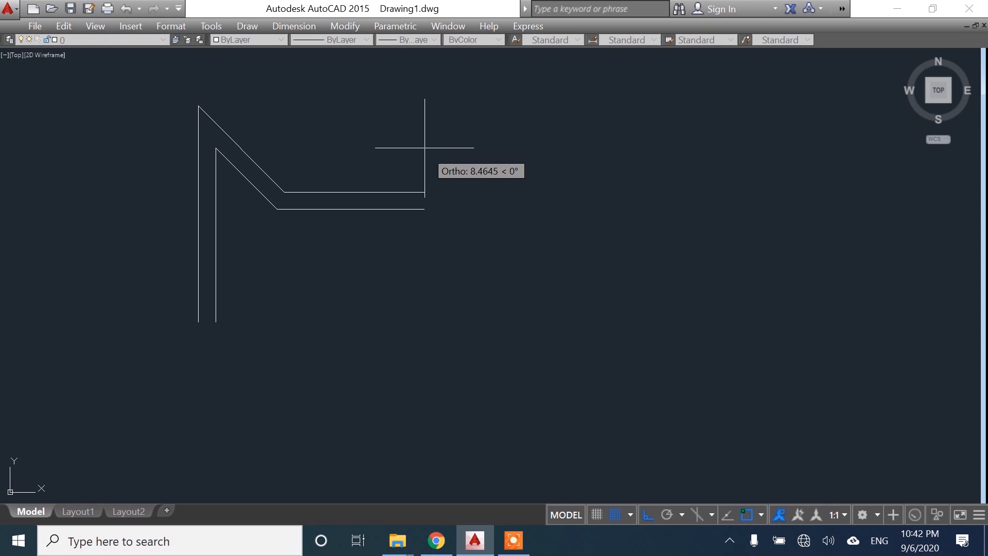
- Add a multiline segment 5 units long at 45°, rising from the middle point of the M
{"action": "type", "text": "5"}
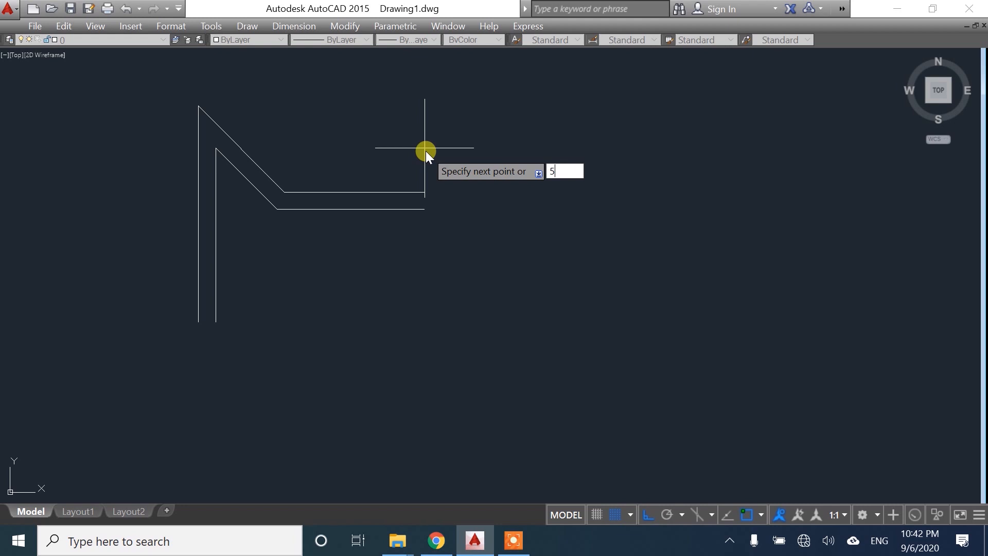
{"action": "key", "text": "Tab"}
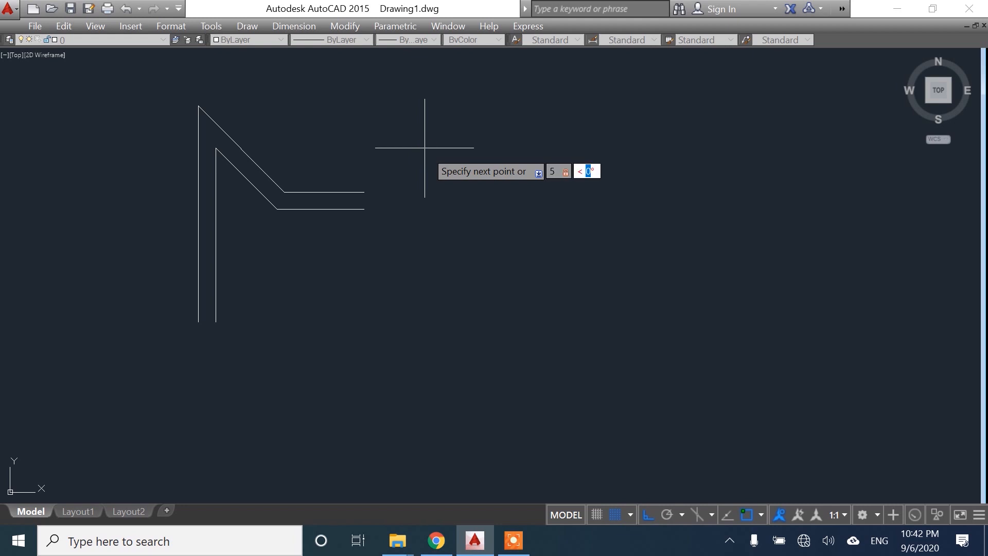
{"action": "type", "text": "45"}
{"action": "key", "text": "Return"}
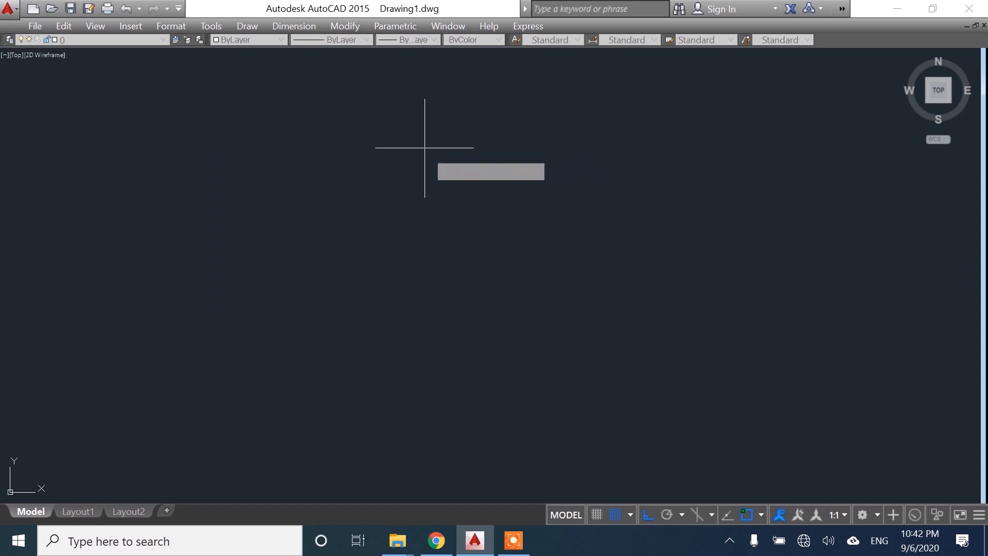
- Draw the right leg of the M 10 units straight down and finish the multiline
{"action": "left_click", "coordinate": [377, 221]}
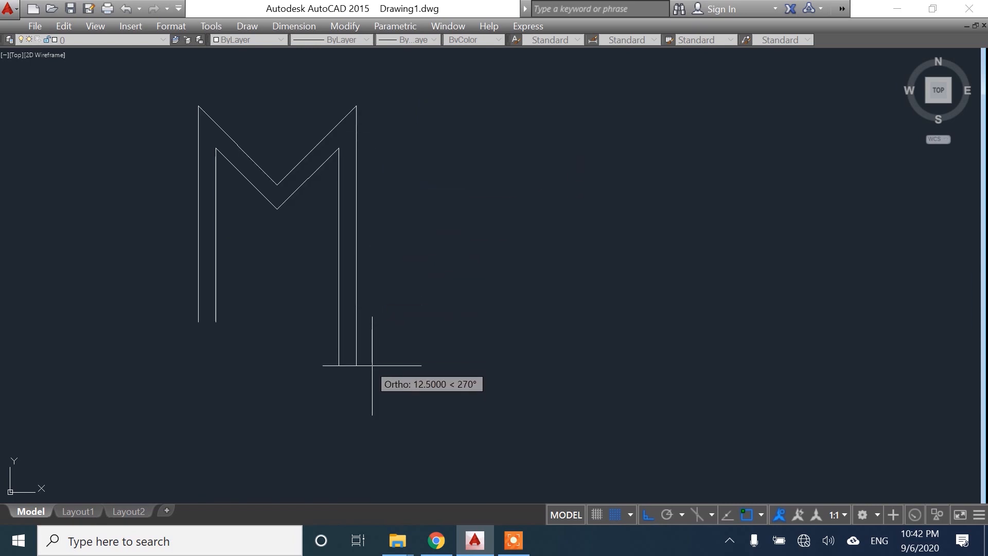
{"action": "type", "text": "1"}
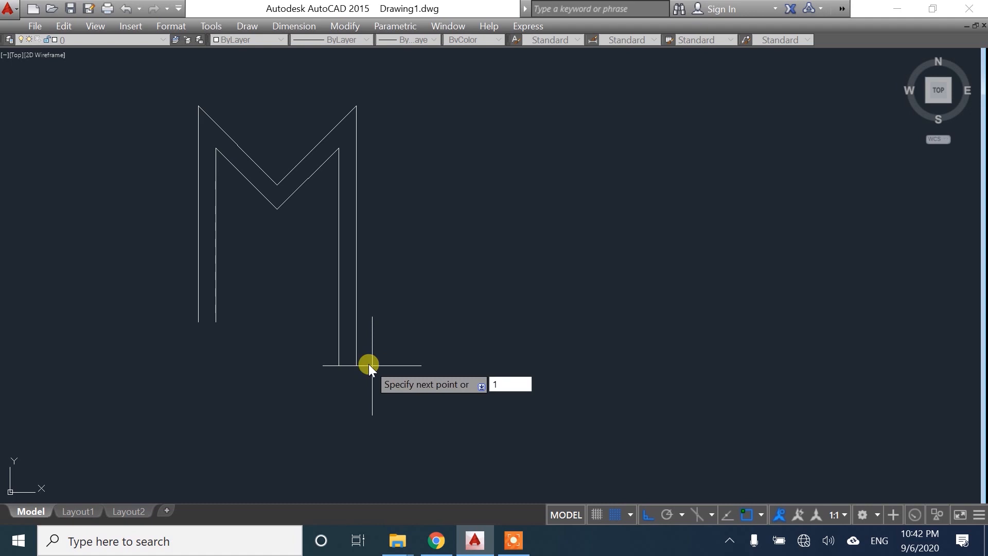
{"action": "type", "text": "0"}
{"action": "key", "text": "Return"}
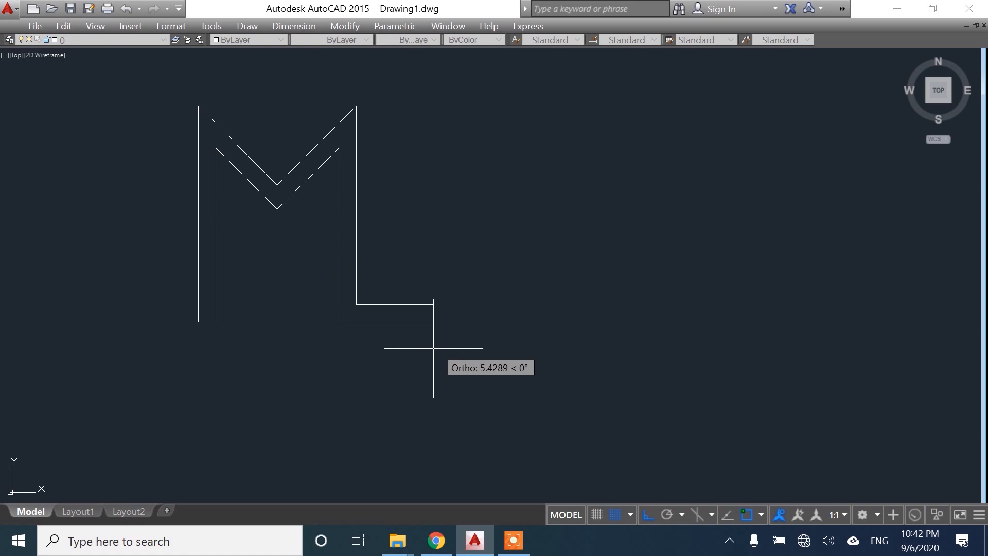
{"action": "key", "text": "Return"}
{"action": "middle_click_drag", "start_coordinate": [335, 338], "coordinate": [309, 338]}
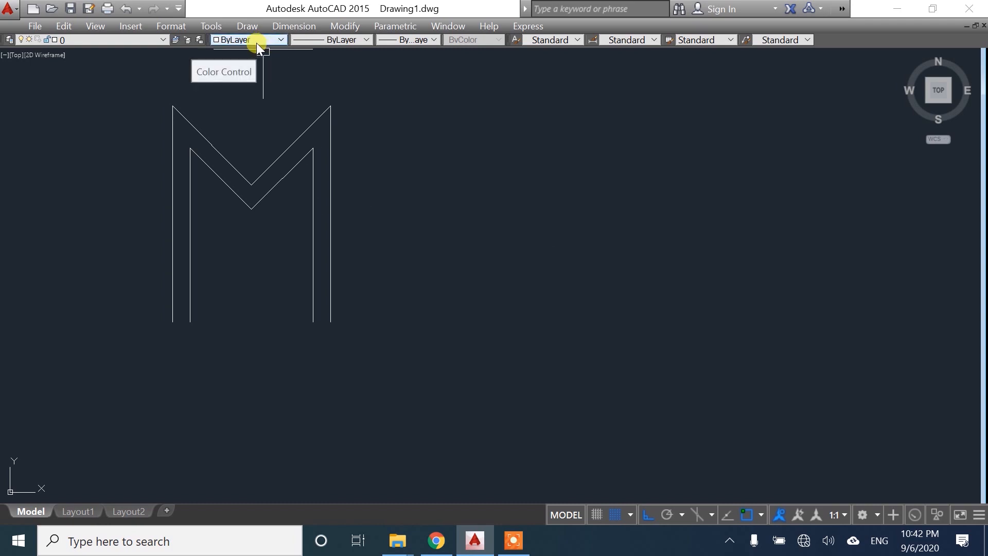
- Start a second multiline to the right of the M with a 5-unit vertical segment going up
{"action": "left_click", "coordinate": [249, 27]}
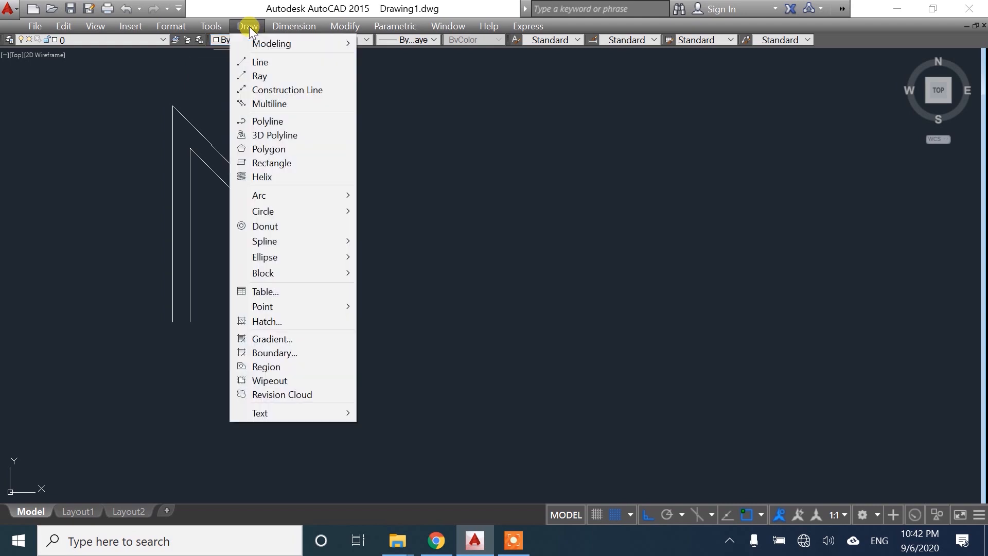
{"action": "left_click", "coordinate": [269, 103]}
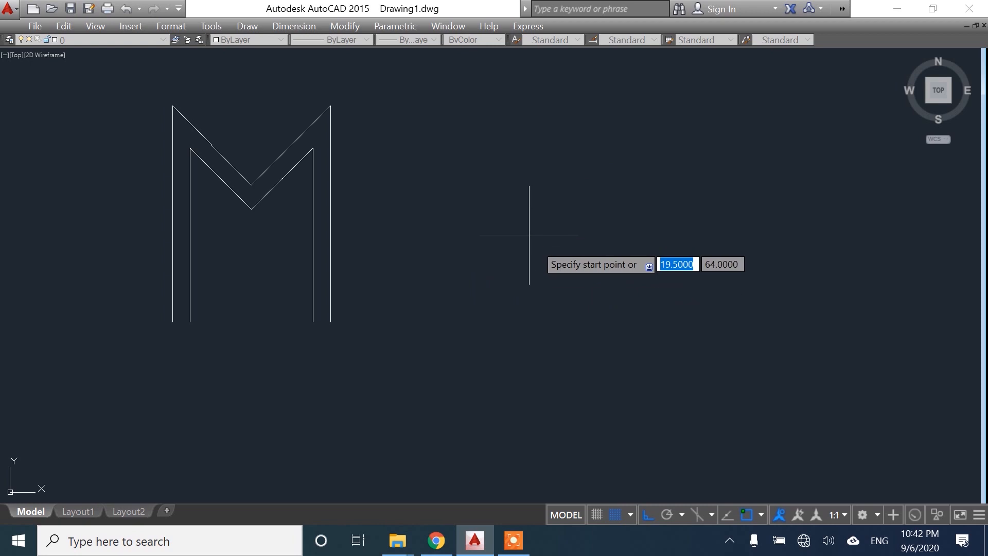
{"action": "left_click", "coordinate": [517, 310]}
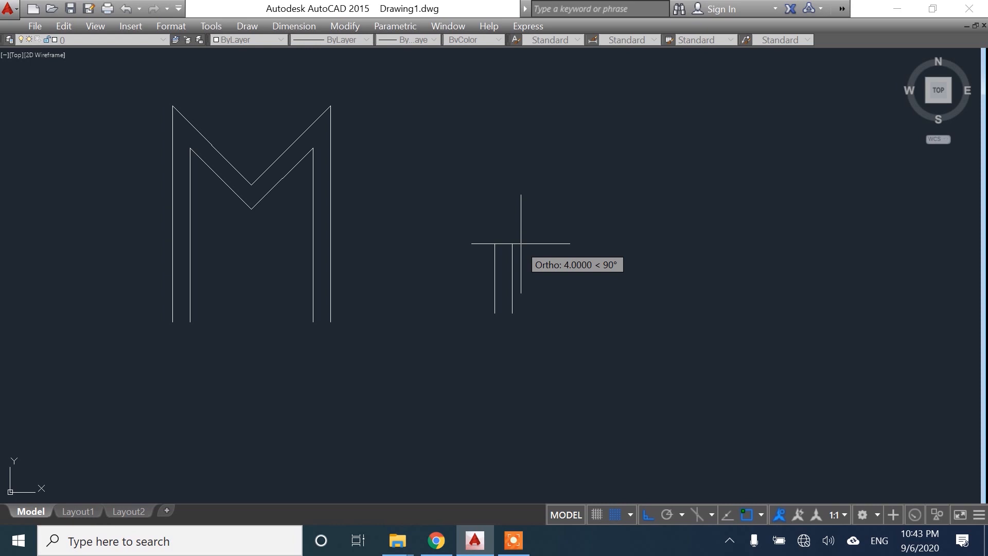
{"action": "type", "text": "5"}
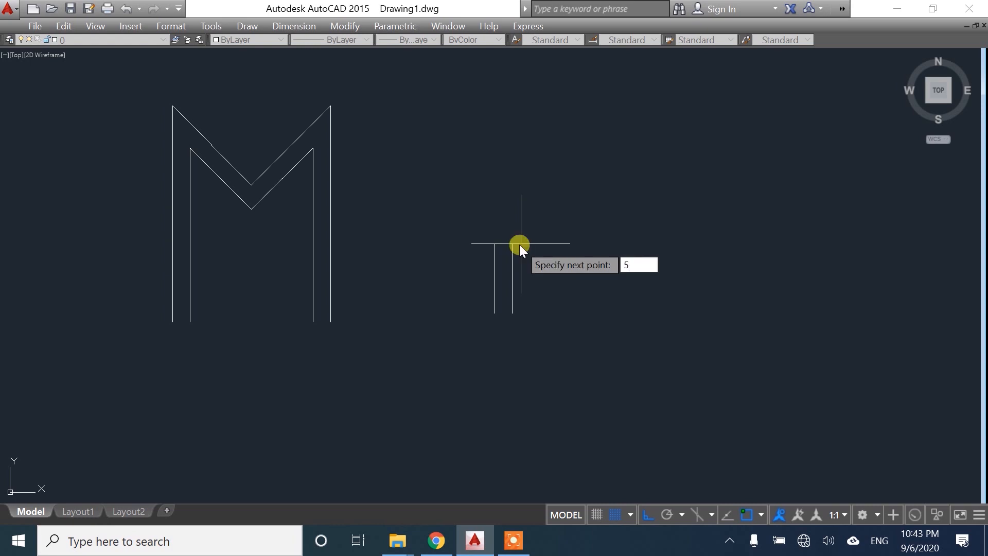
{"action": "key", "text": "Return"}
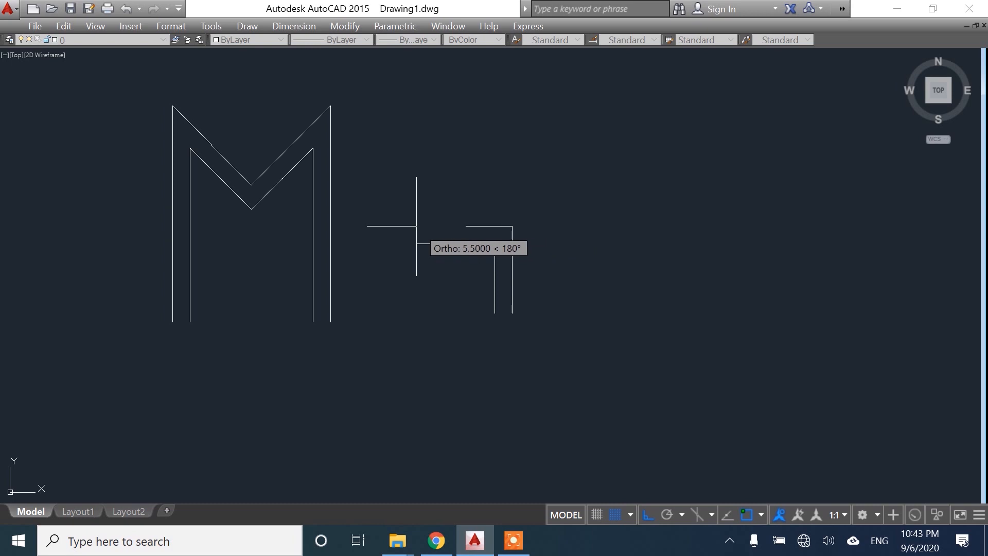
- Continue the second multiline 5 units to the left, followed by 5 units straight up
{"action": "type", "text": "5"}
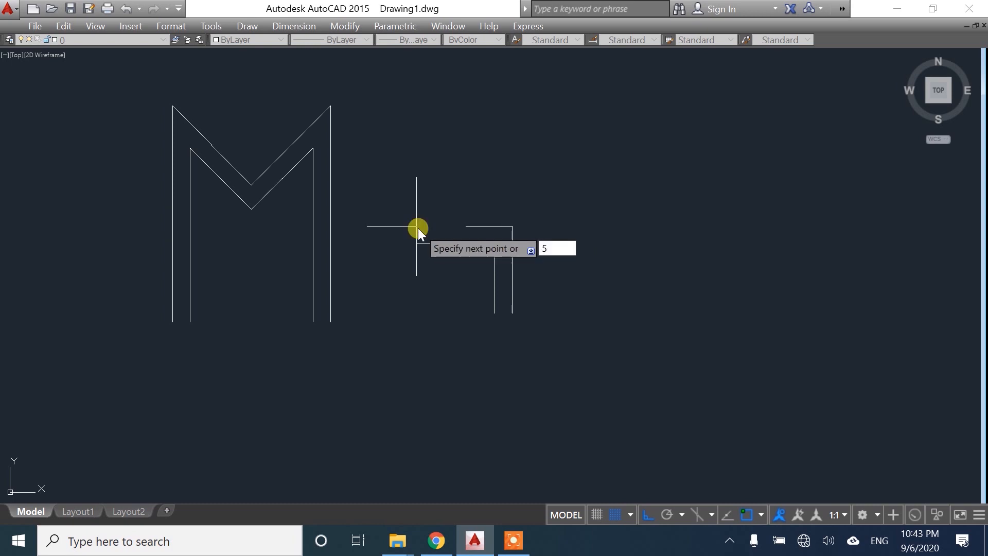
{"action": "key", "text": "Return"}
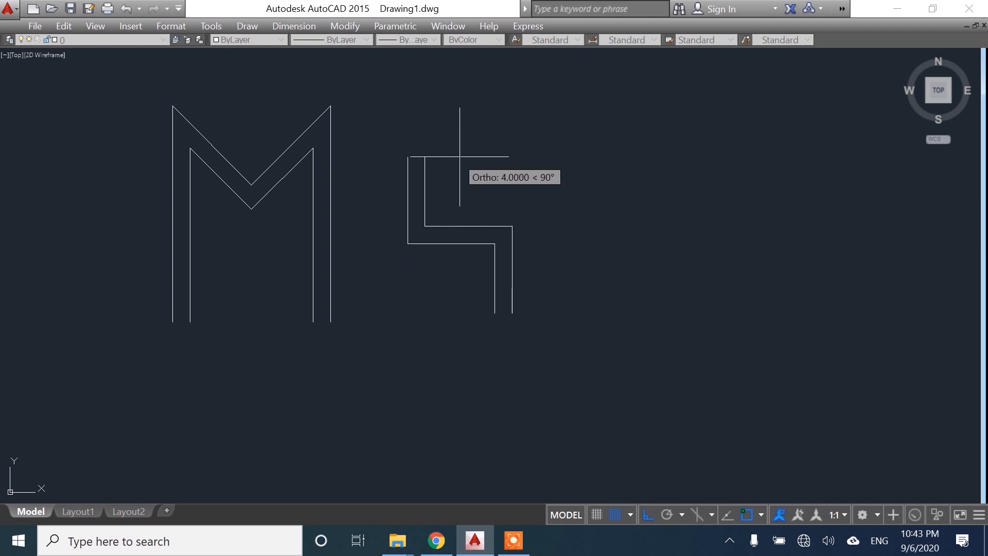
{"action": "type", "text": "5"}
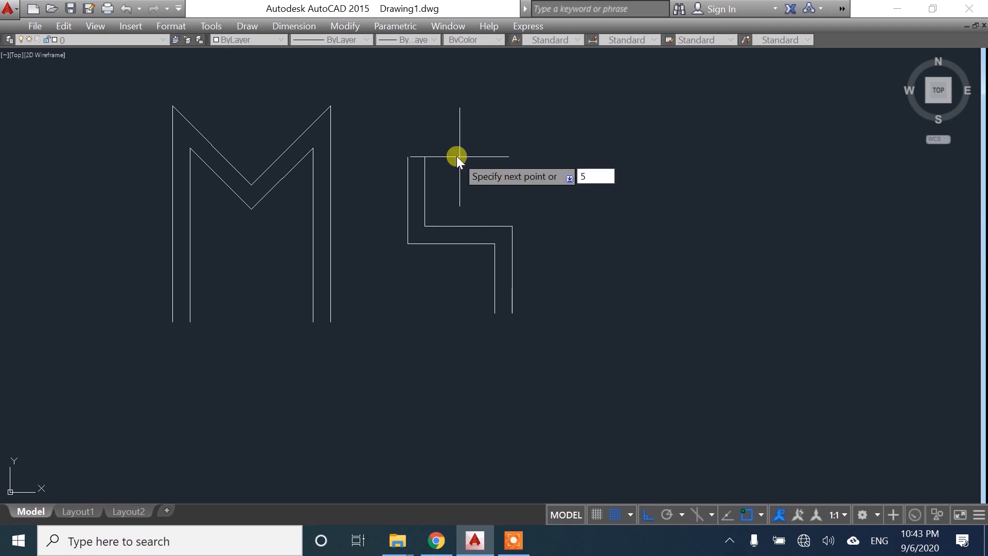
{"action": "key", "text": "Return"}
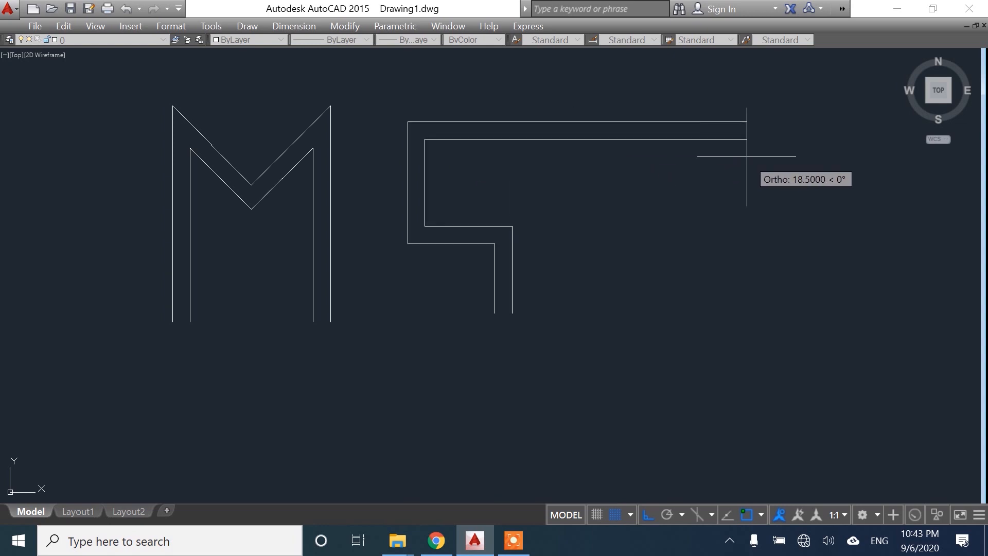
- Add a 15-unit segment to the right across the top of the T shape and a 5-unit segment straight down
{"action": "type", "text": "15"}
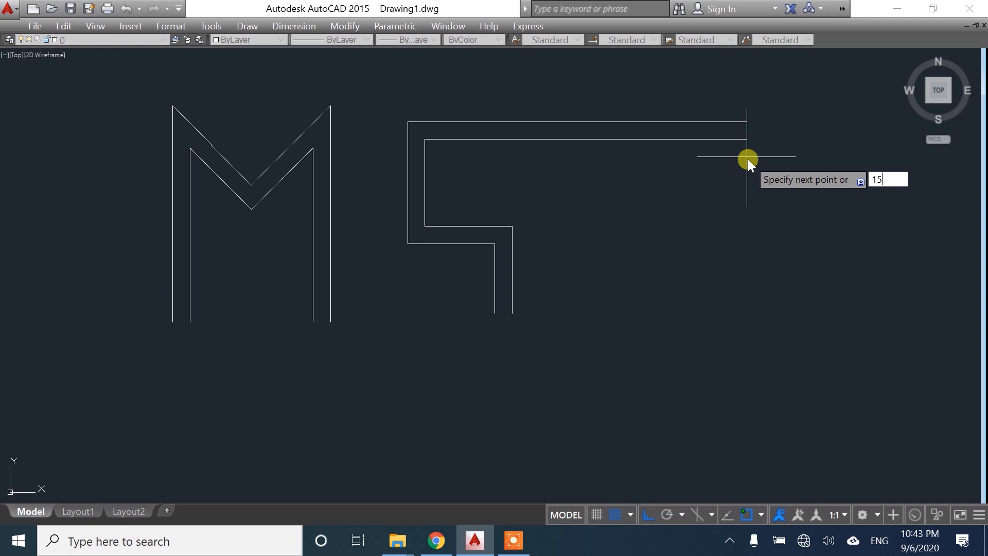
{"action": "key", "text": "Return"}
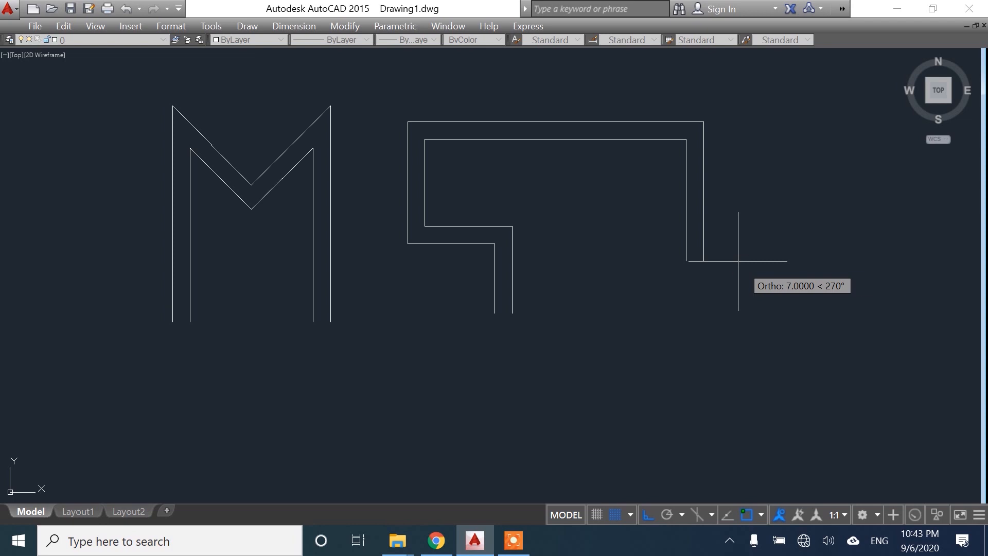
{"action": "type", "text": "3"}
{"action": "key", "text": "Return"}
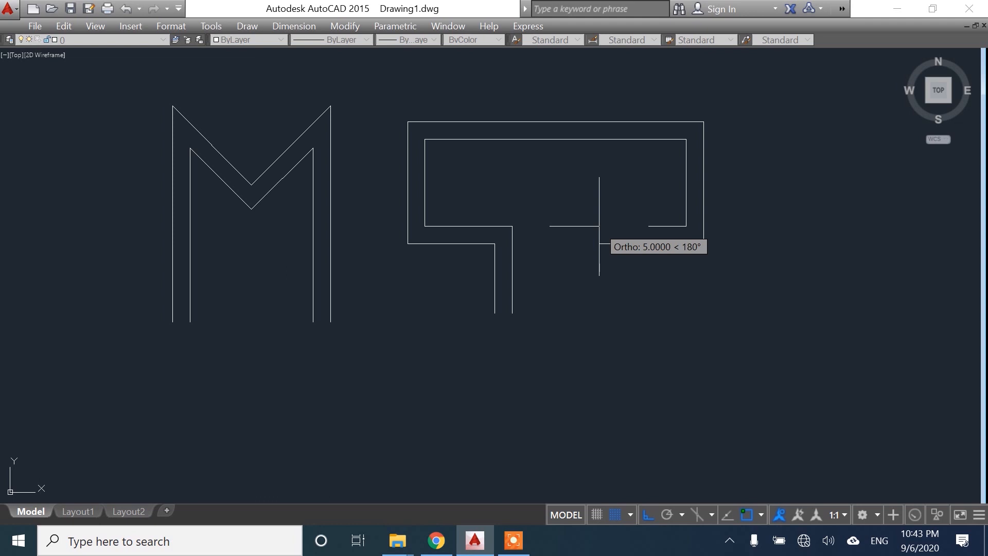
- Complete the T-shaped multiline with a 5-unit segment to the left and a 5-unit segment down, ending it there
{"action": "type", "text": "5"}
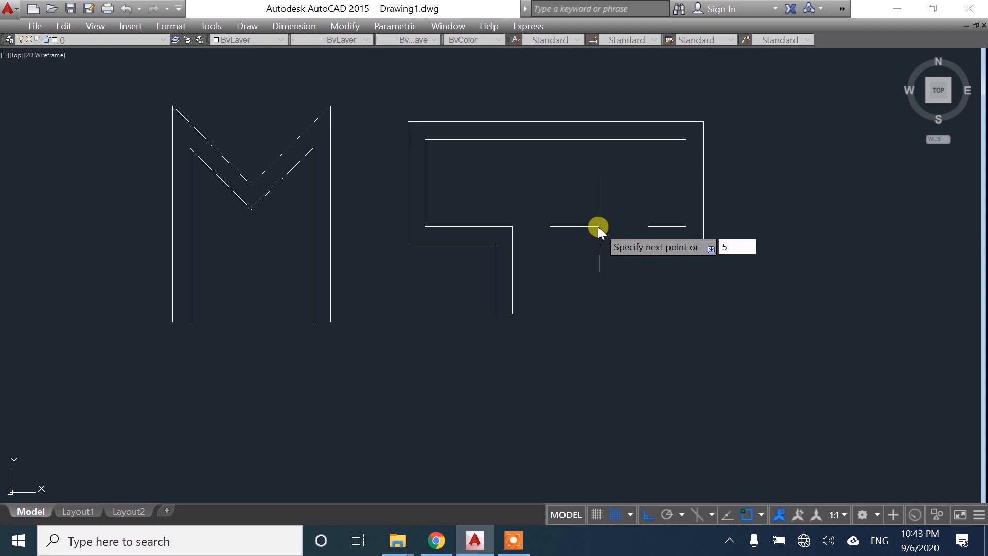
{"action": "key", "text": "Return"}
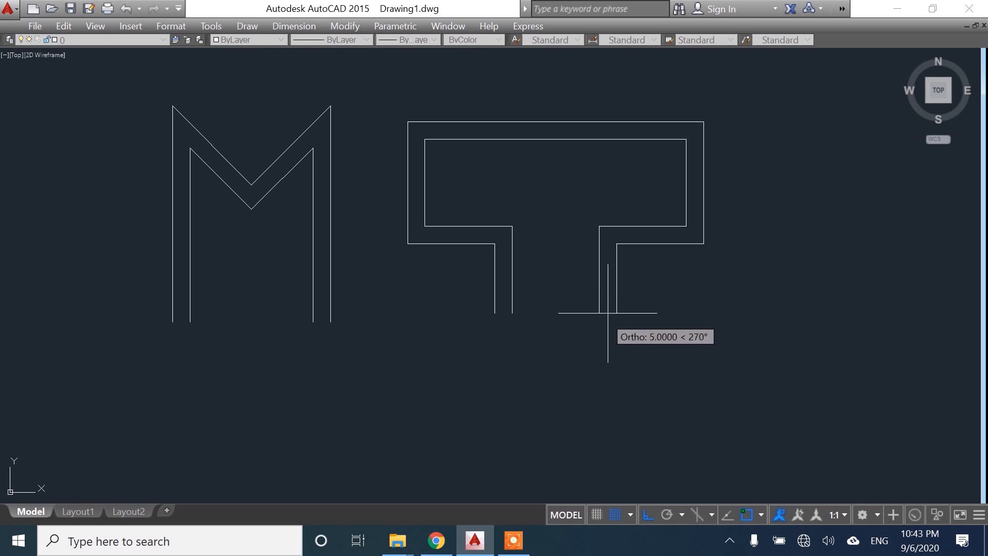
{"action": "type", "text": "5"}
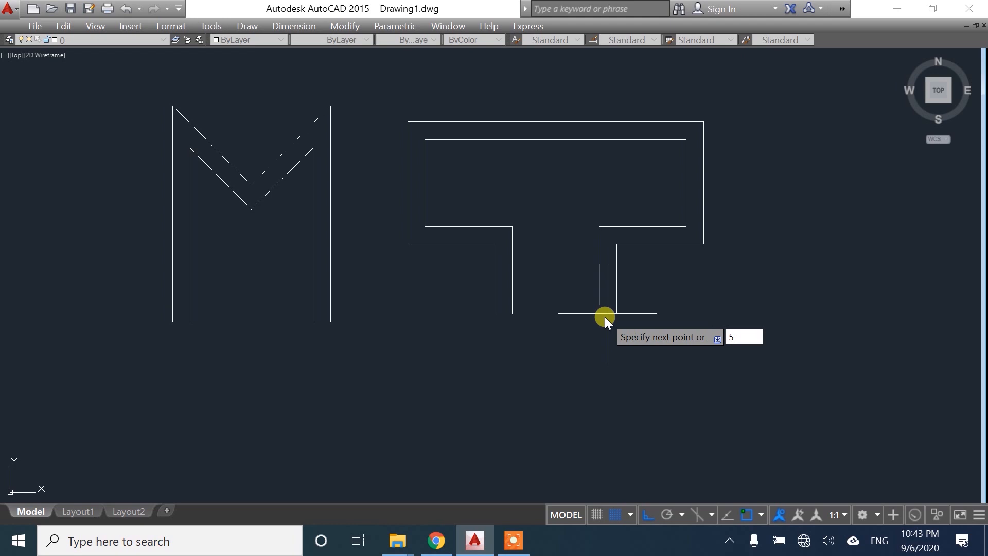
{"action": "key", "text": "Return"}
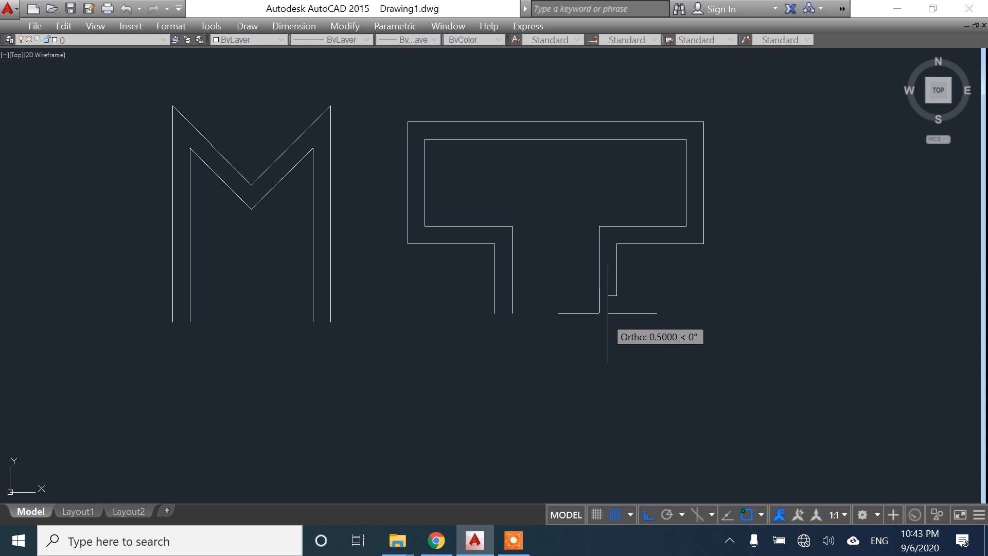
{"action": "key", "text": "Return"}
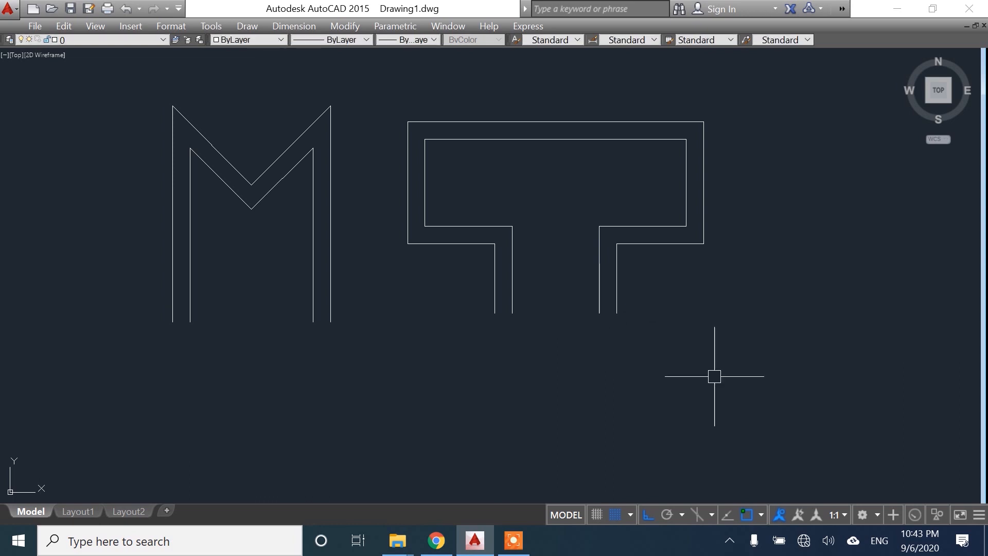
- Draw a horizontal multiline with a scale of 3 and a length of 30 units below the M and T shapes
{"action": "middle_click_drag", "start_coordinate": [722, 264], "coordinate": [639, 265]}
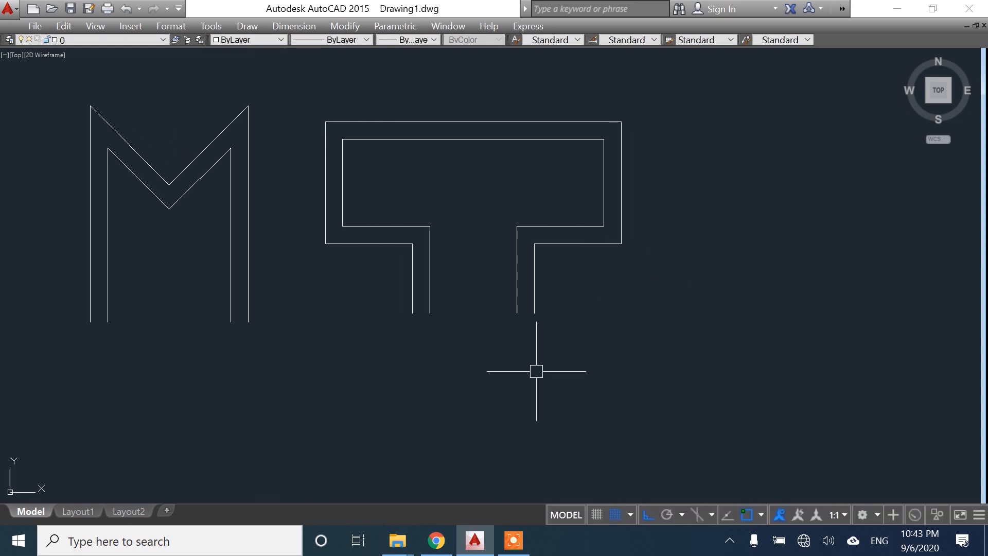
{"action": "middle_click_drag", "start_coordinate": [487, 349], "coordinate": [530, 353]}
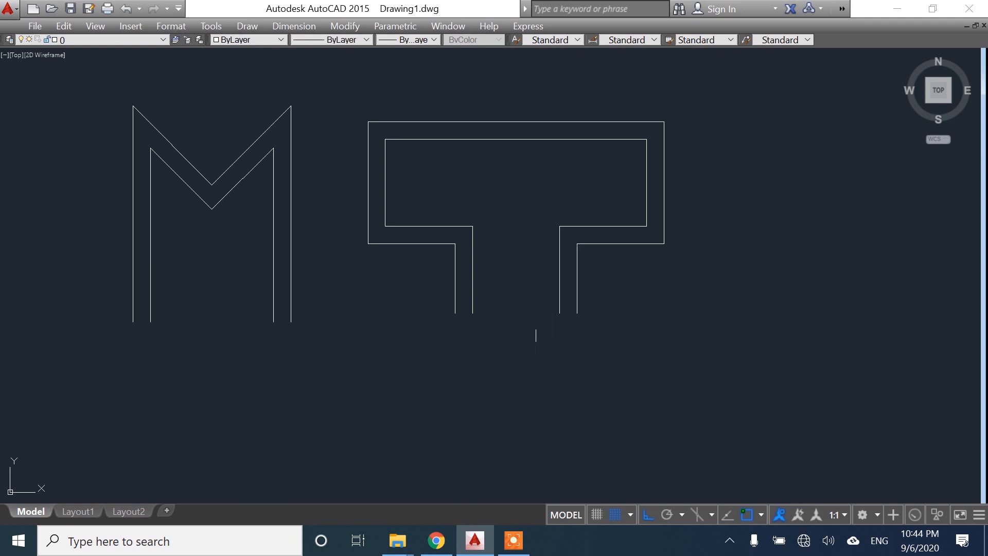
{"action": "left_click", "coordinate": [247, 26]}
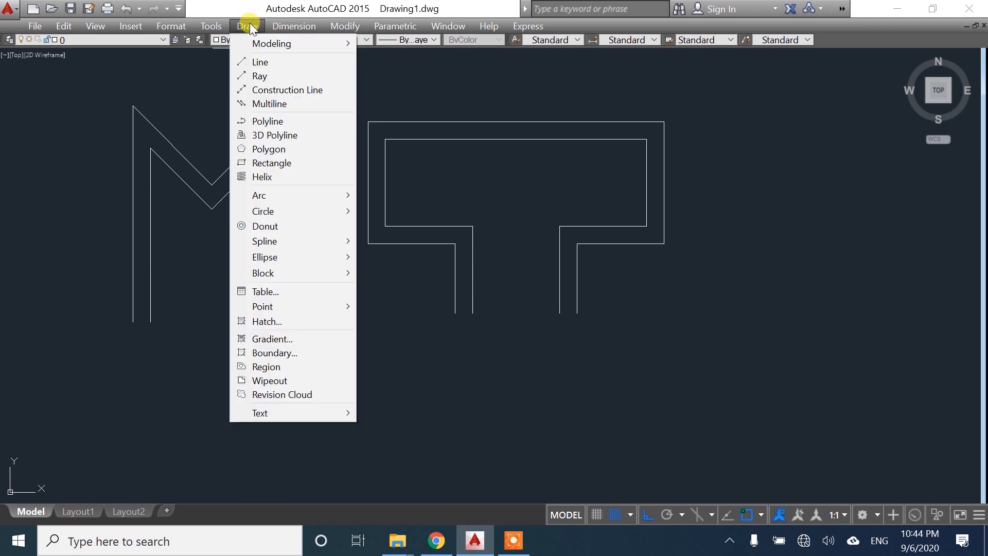
{"action": "left_click", "coordinate": [261, 106]}
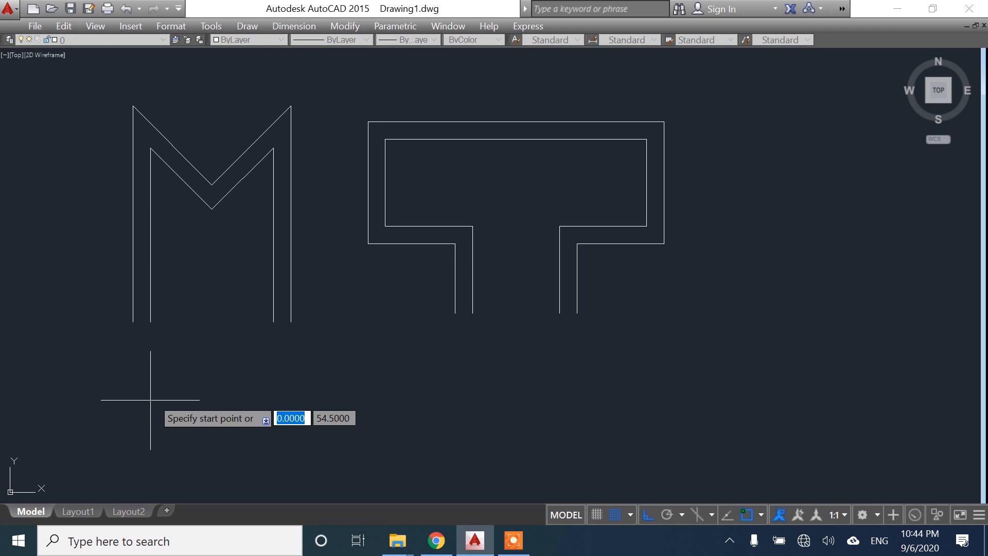
{"action": "type", "text": "s"}
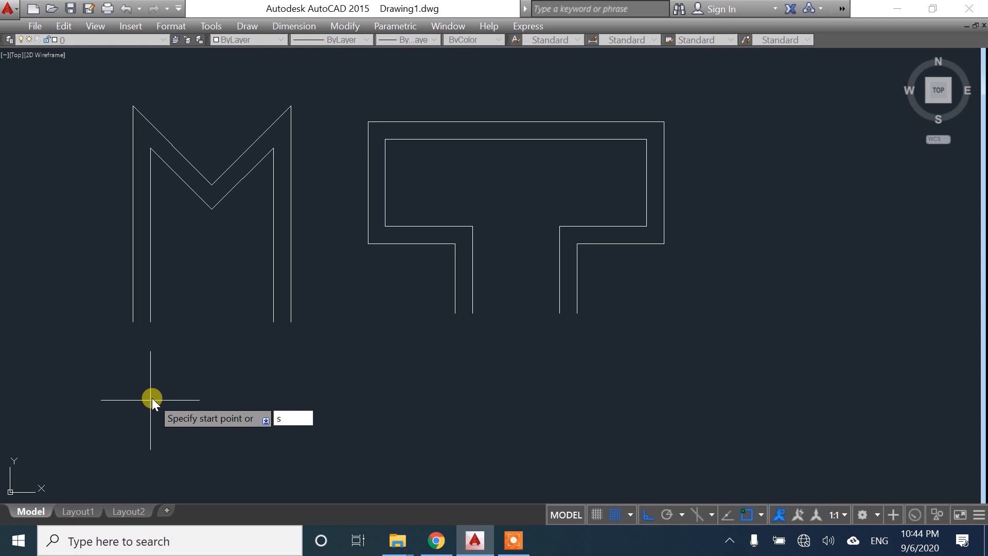
{"action": "key", "text": "Return"}
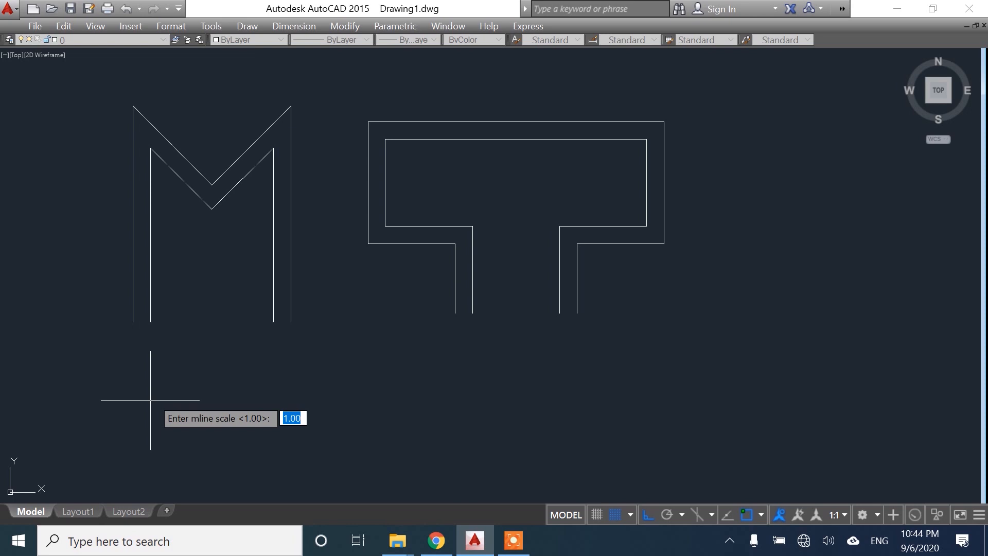
{"action": "type", "text": "3"}
{"action": "key", "text": "Return"}
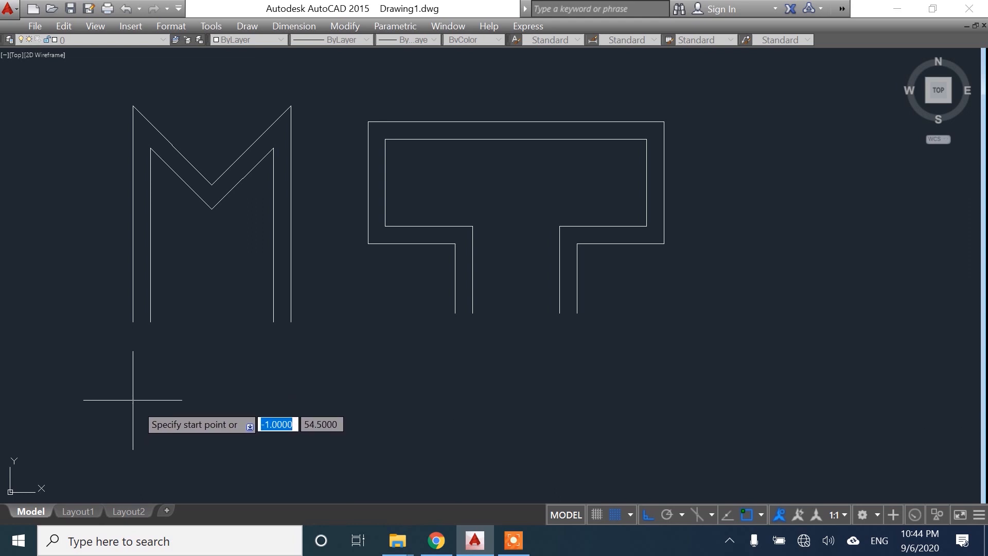
{"action": "left_click", "coordinate": [141, 400]}
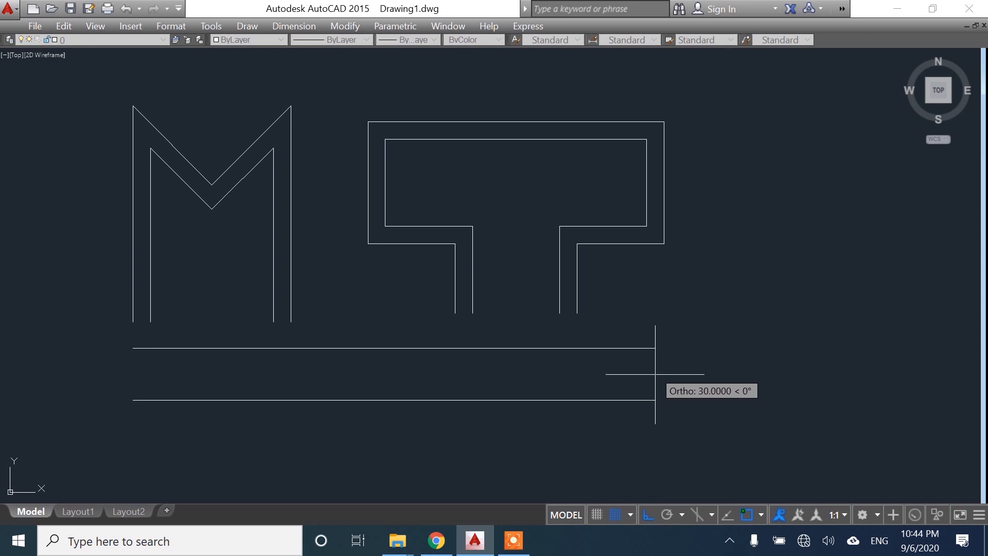
{"action": "type", "text": "30"}
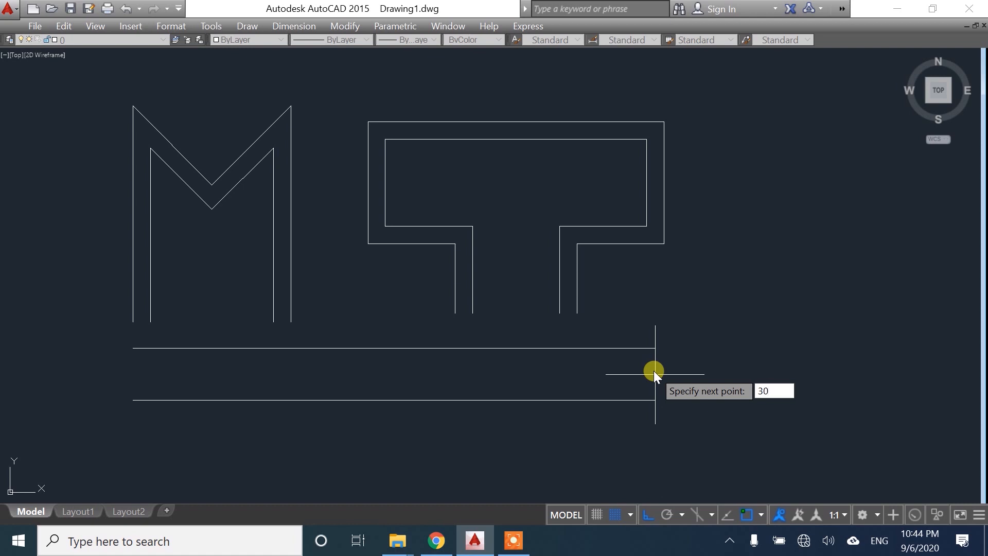
{"action": "key", "text": "Return"}
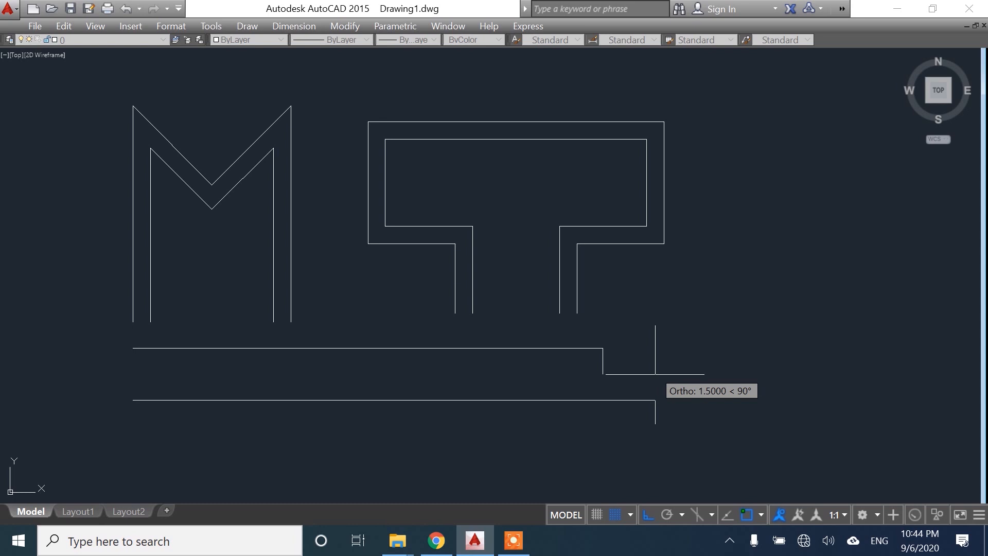
{"action": "type", "text": "1.5"}
{"action": "key", "text": "Return"}
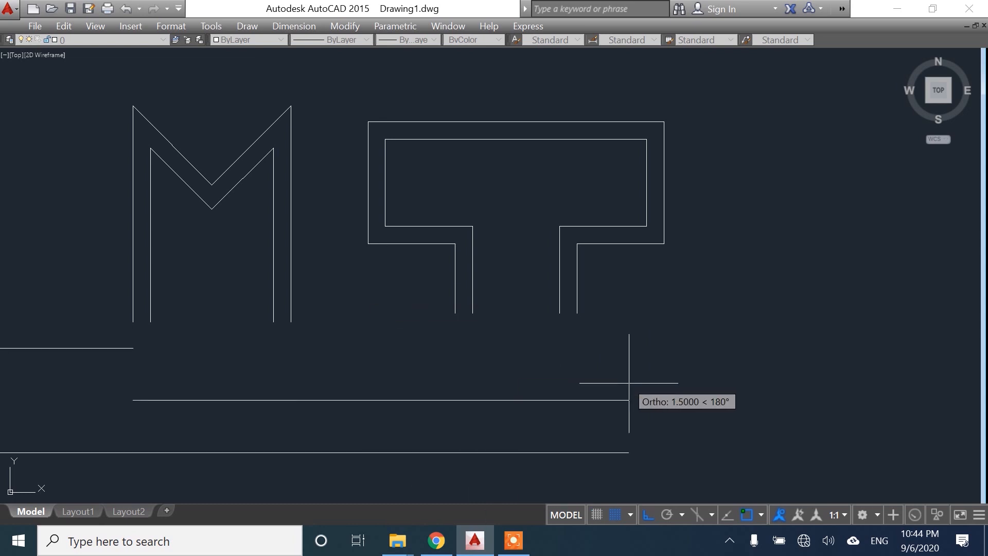
{"action": "key", "text": "Return"}
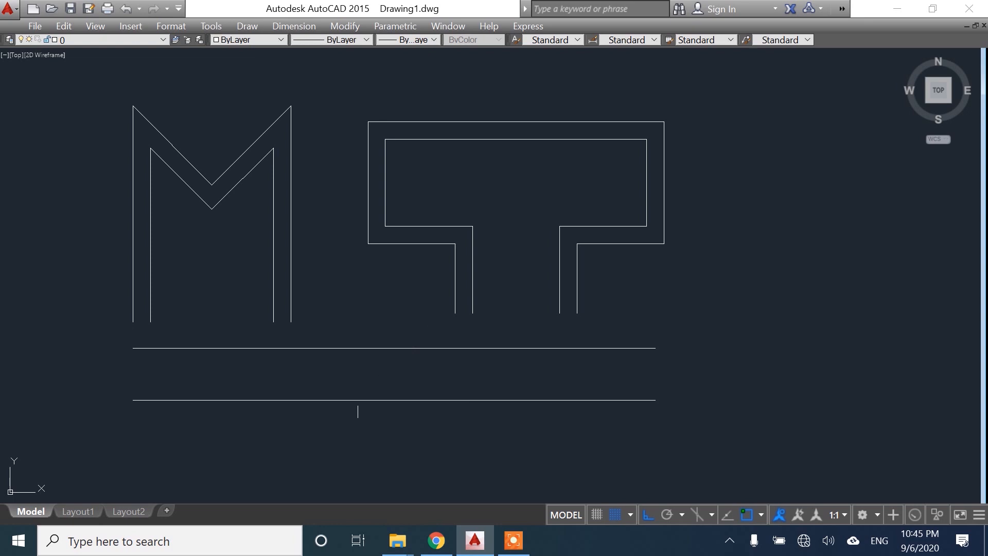
{"action": "left_click", "coordinate": [364, 401]}
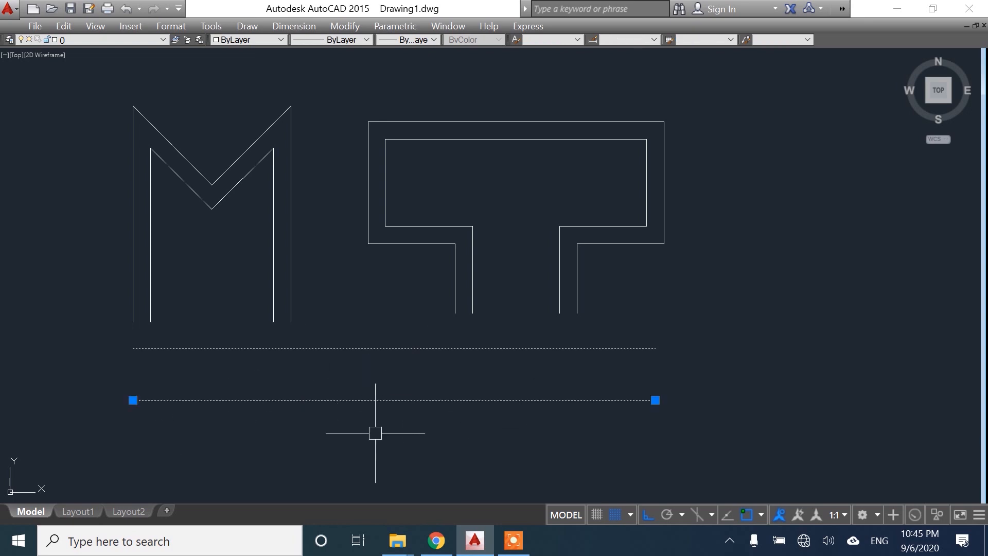
{"action": "key", "text": "Escape"}
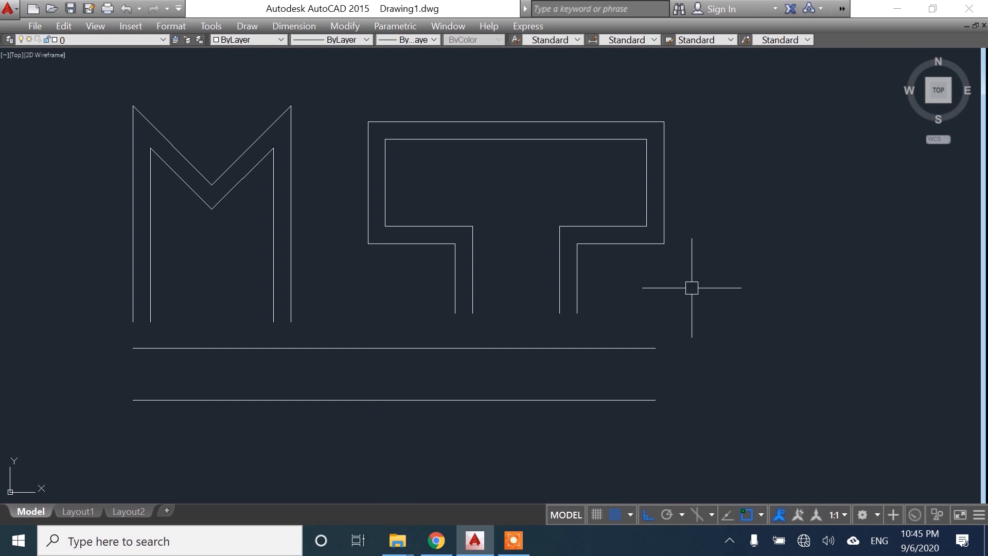
- Draw a vertical multiline with a scale of 5, about 17 units tall, beside the right edge of the T shape
{"action": "left_click", "coordinate": [247, 26]}
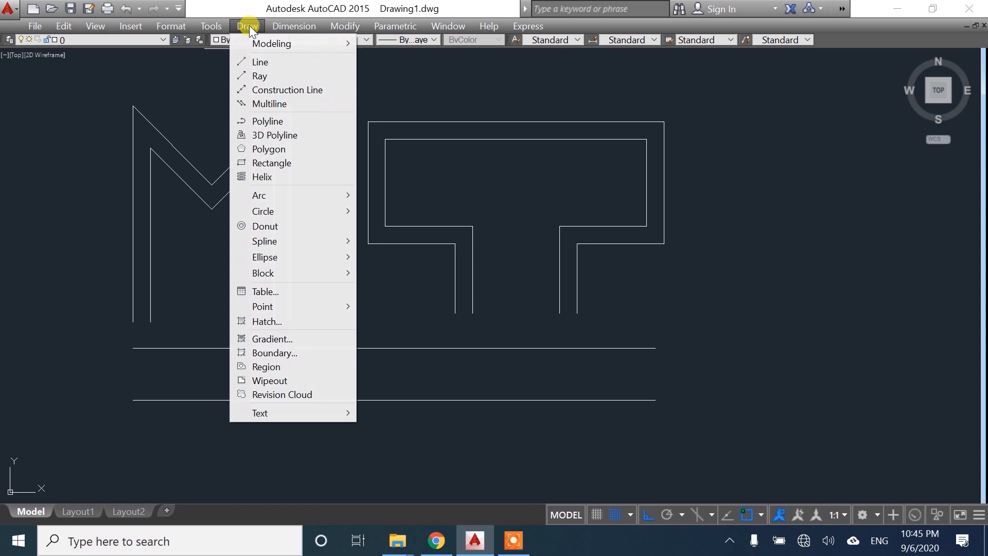
{"action": "left_click", "coordinate": [275, 104]}
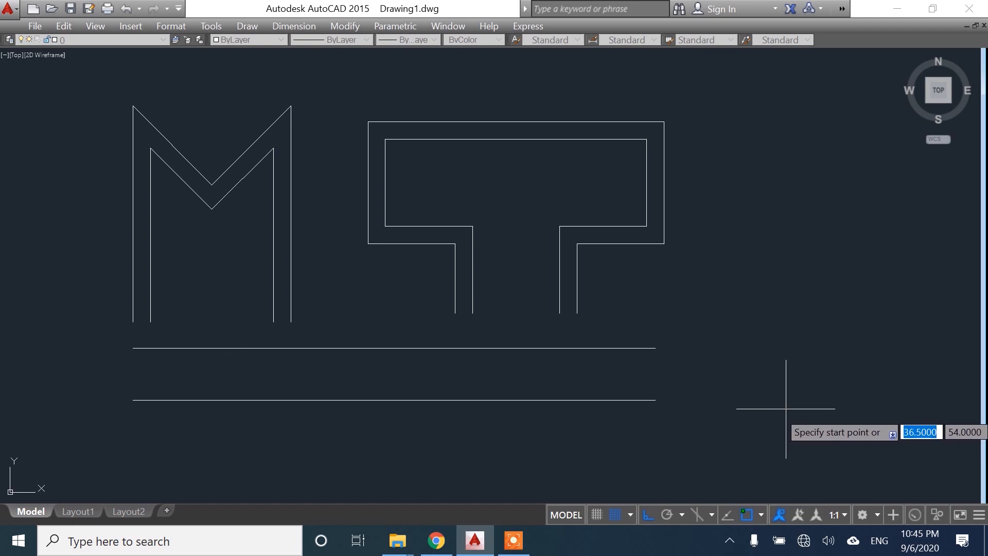
{"action": "type", "text": "s"}
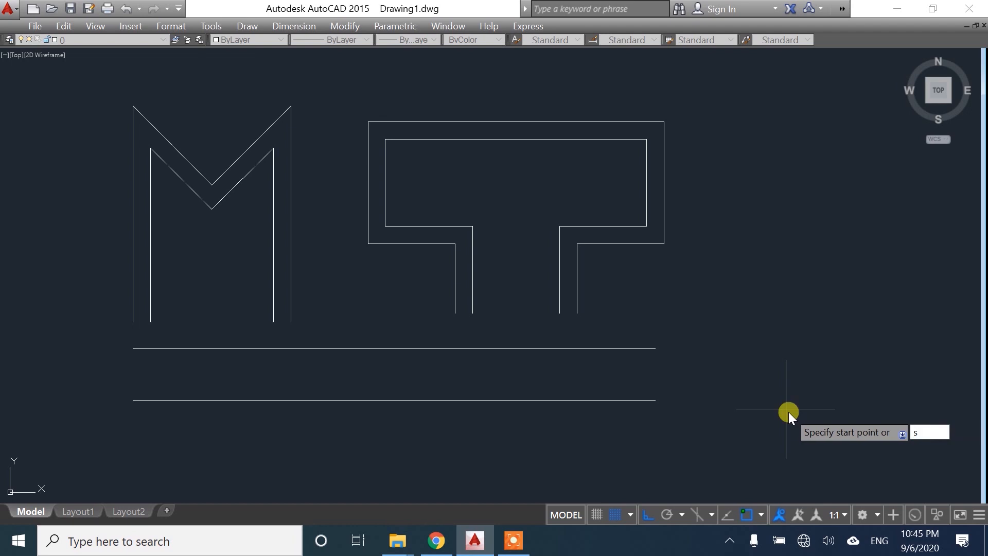
{"action": "key", "text": "Return"}
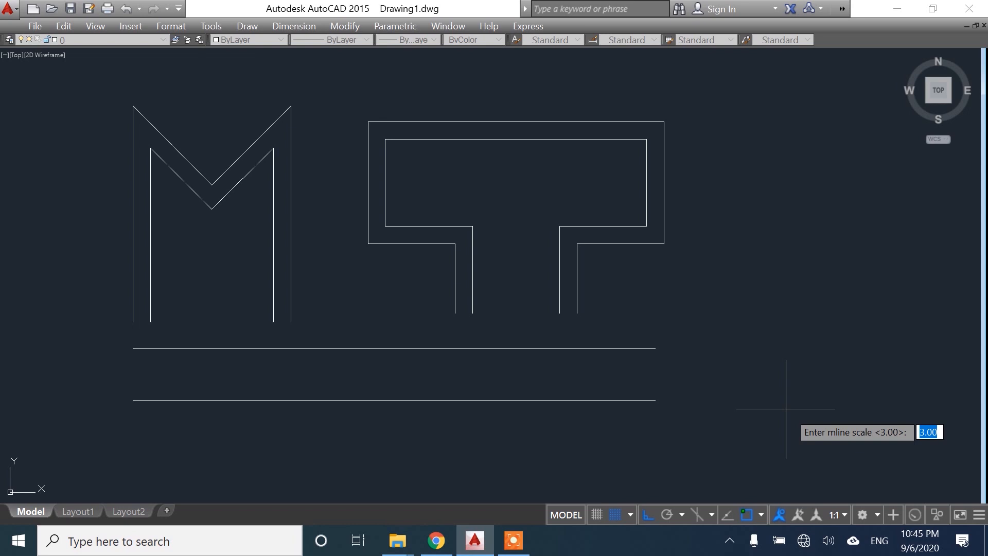
{"action": "type", "text": "5"}
{"action": "key", "text": "Return"}
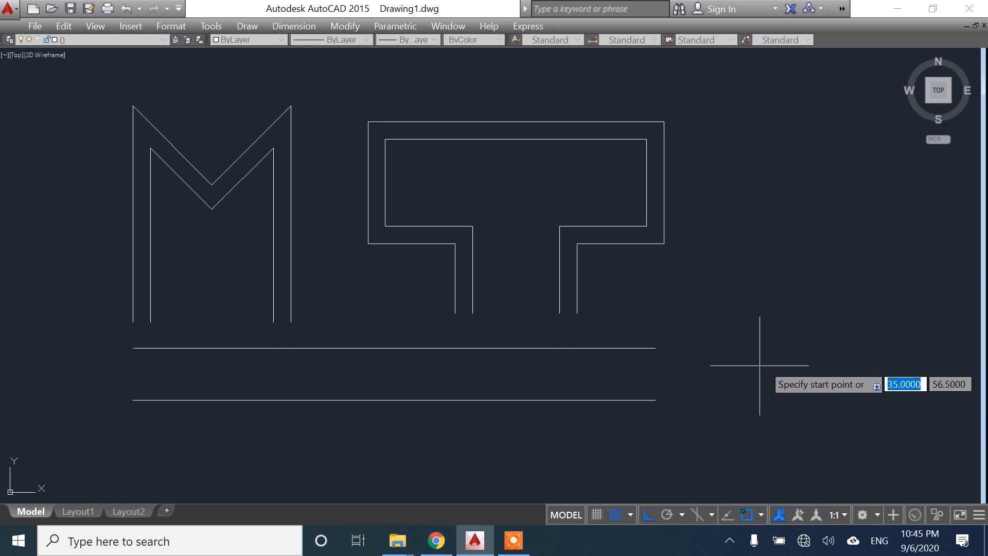
{"action": "left_click", "coordinate": [760, 418]}
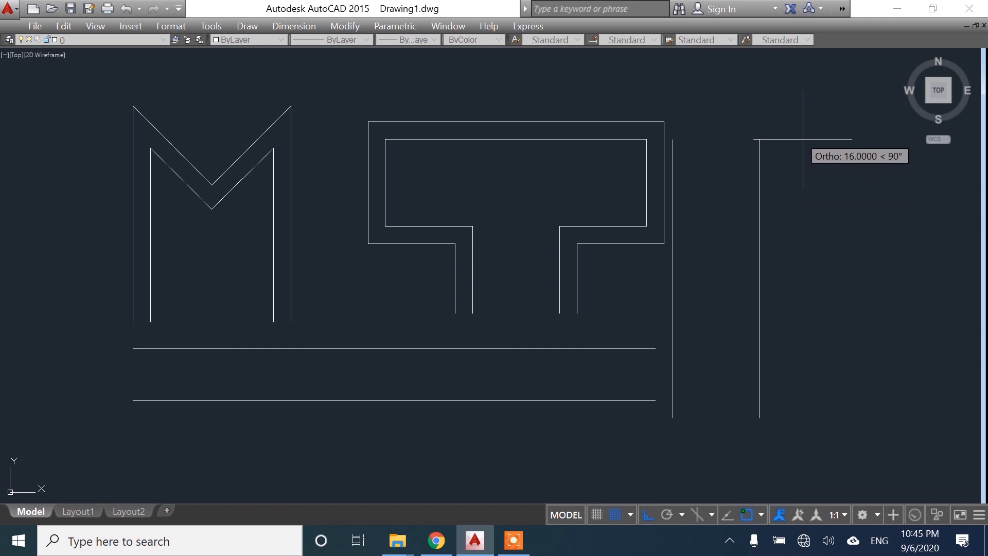
{"action": "left_click", "coordinate": [777, 124]}
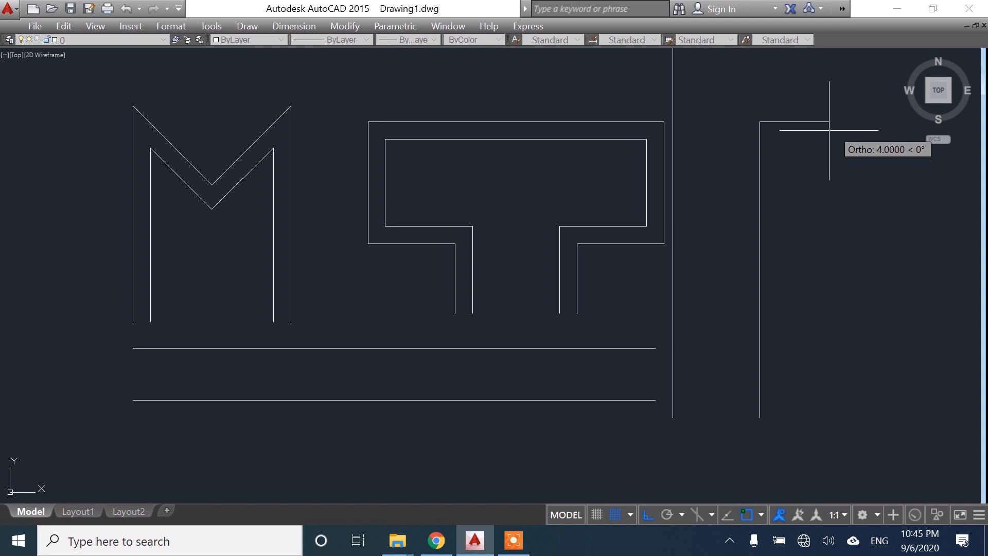
{"action": "key", "text": "Return"}
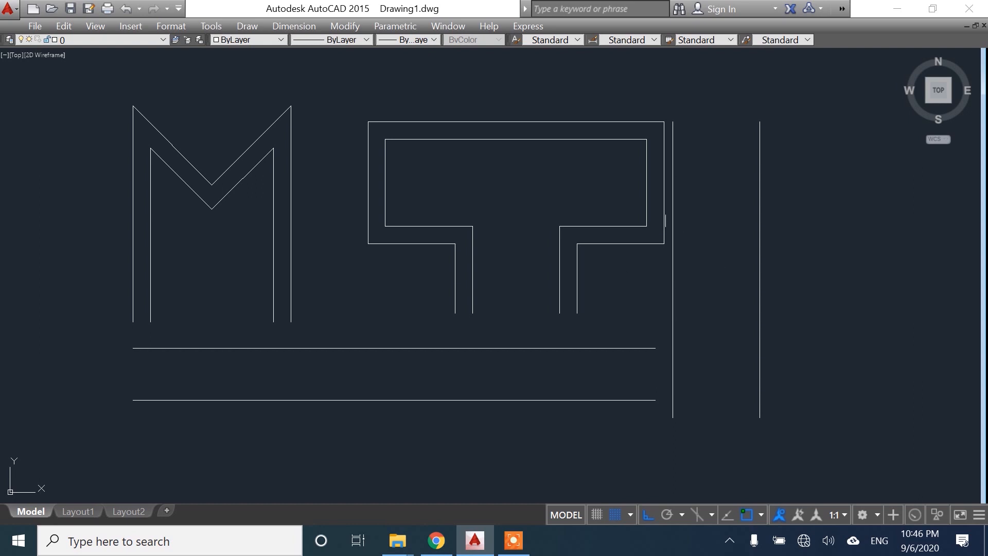
- Move the vertical multiline 2 units to the right, away from the T shape
{"action": "left_click", "coordinate": [671, 281]}
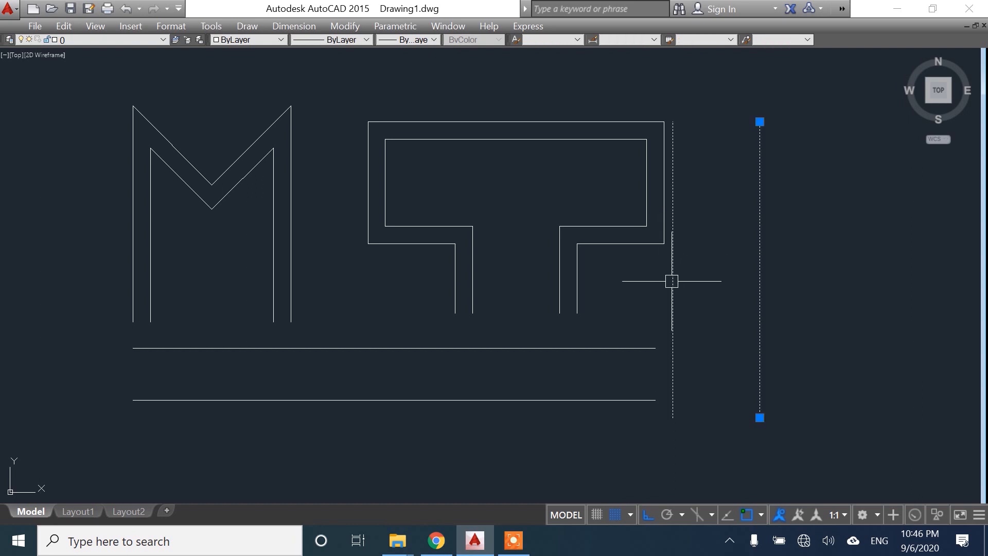
{"action": "left_click", "coordinate": [344, 27]}
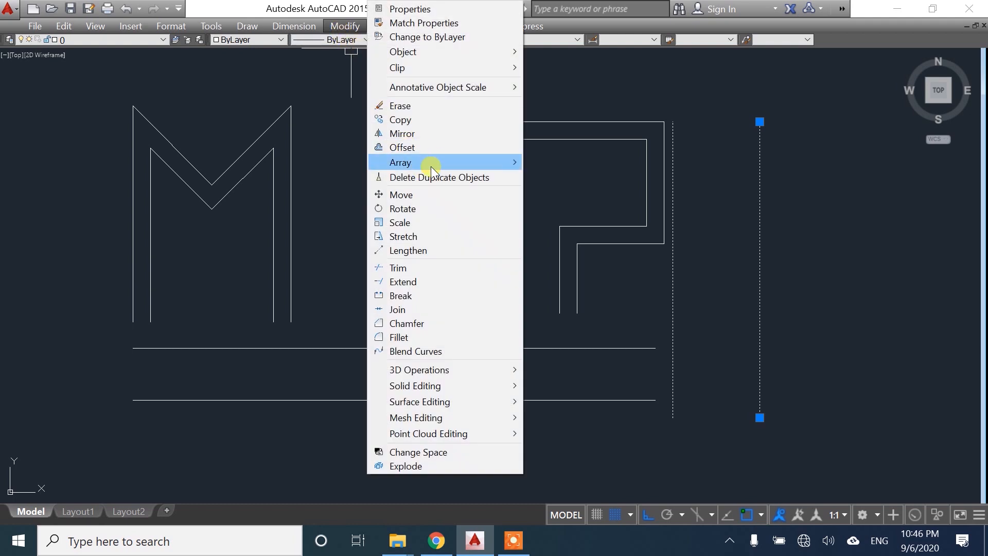
{"action": "left_click", "coordinate": [408, 196]}
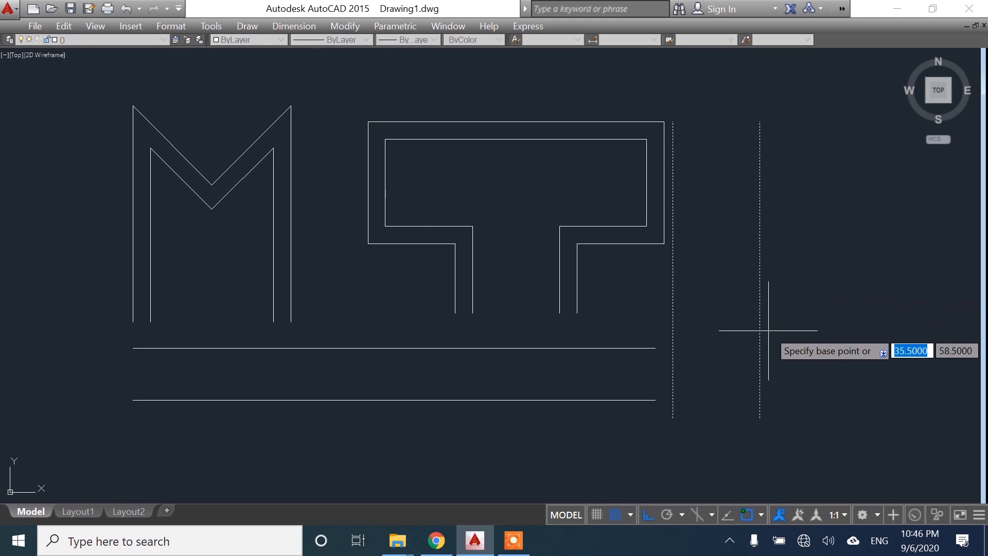
{"action": "left_click", "coordinate": [716, 444]}
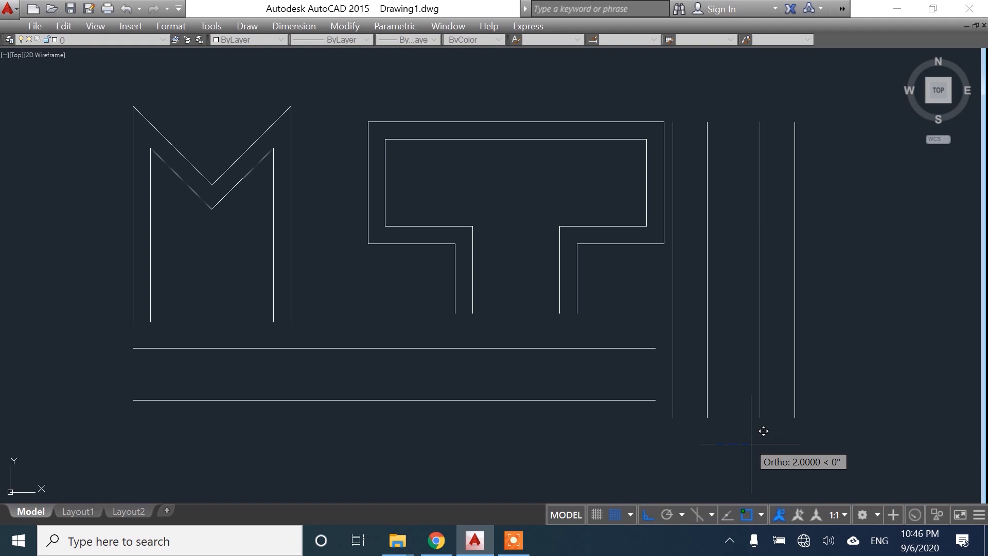
{"action": "left_click", "coordinate": [751, 444]}
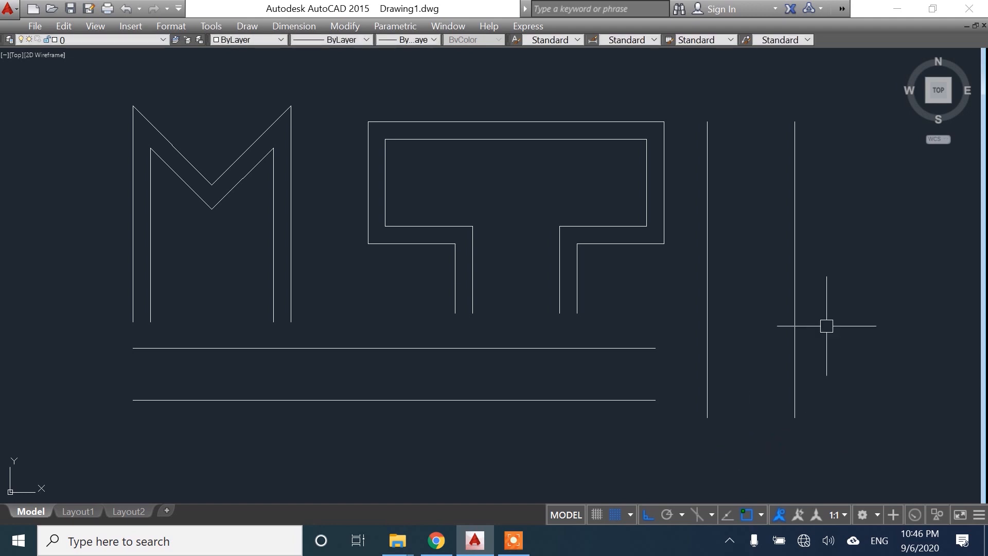